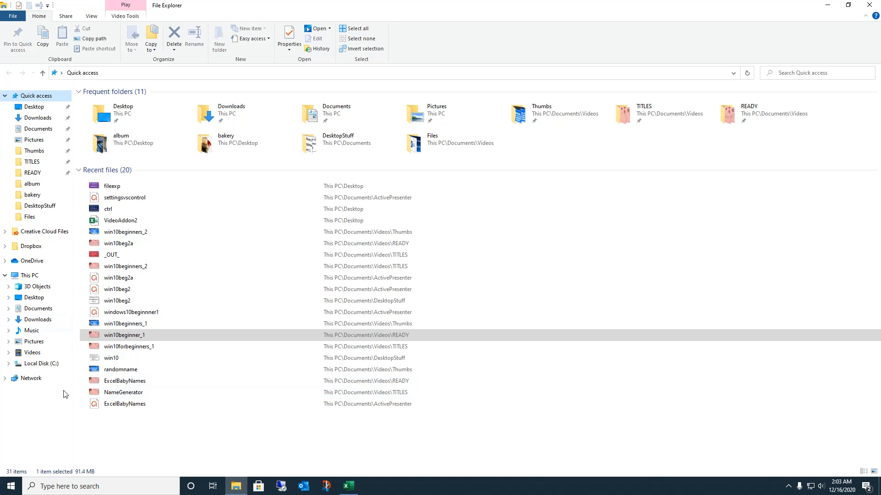
Step: Expand Local Disk (C:) in the folder tree and pin its Users folder to Quick access
left_click(8, 364)
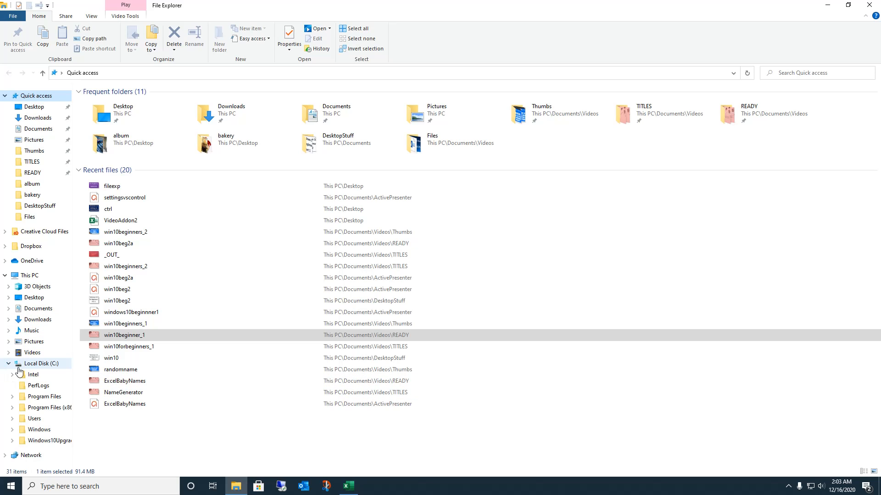
right_click(37, 422)
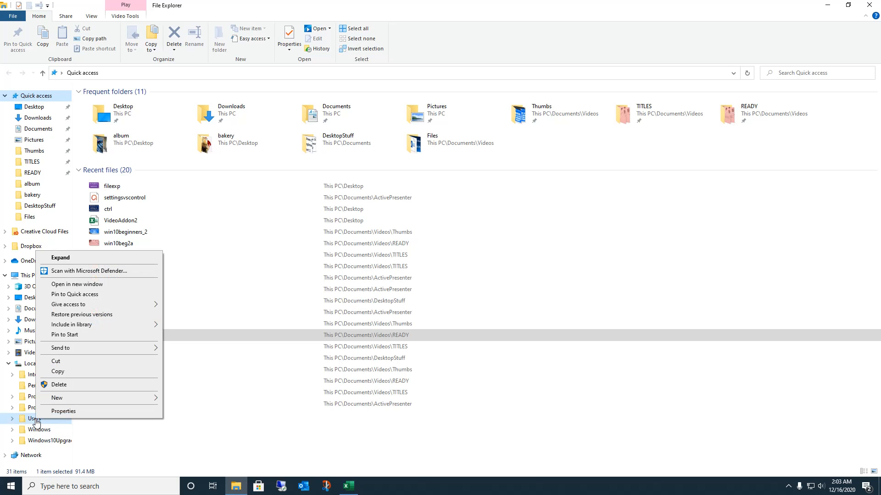
left_click(87, 294)
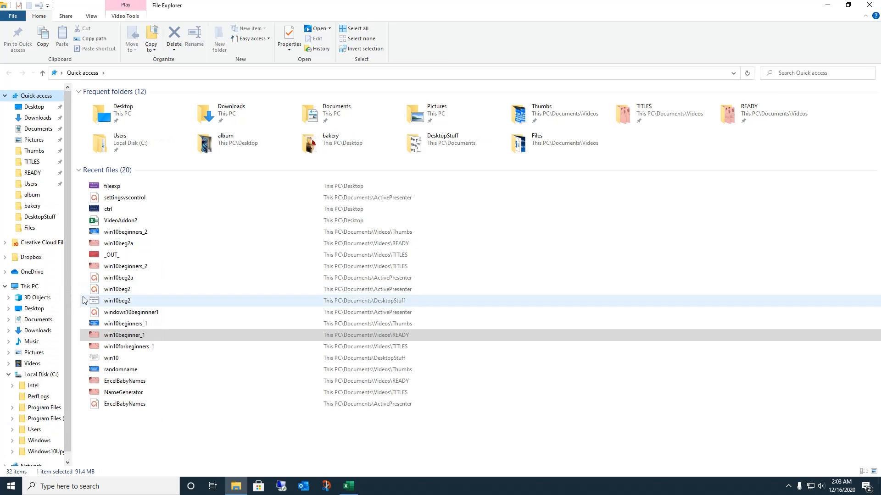
Step: Unpin the Users folder from Quick access, and collapse and re-expand This PC in the folder tree
right_click(41, 185)
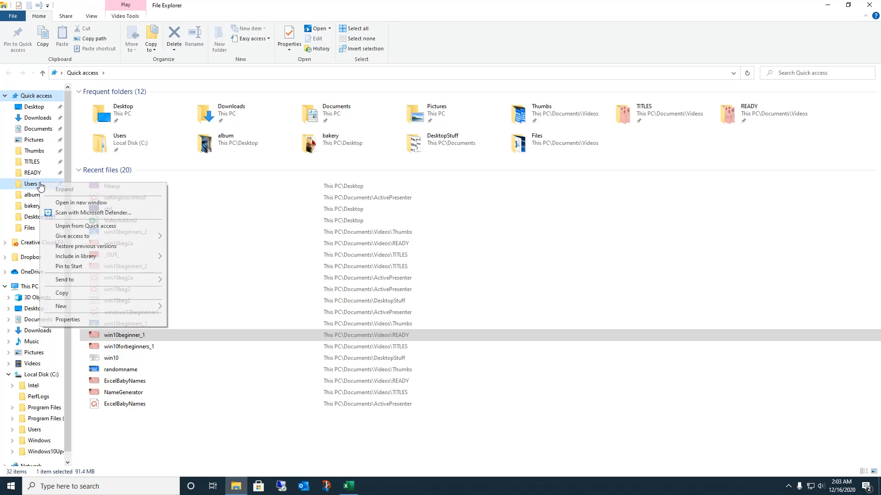
left_click(59, 227)
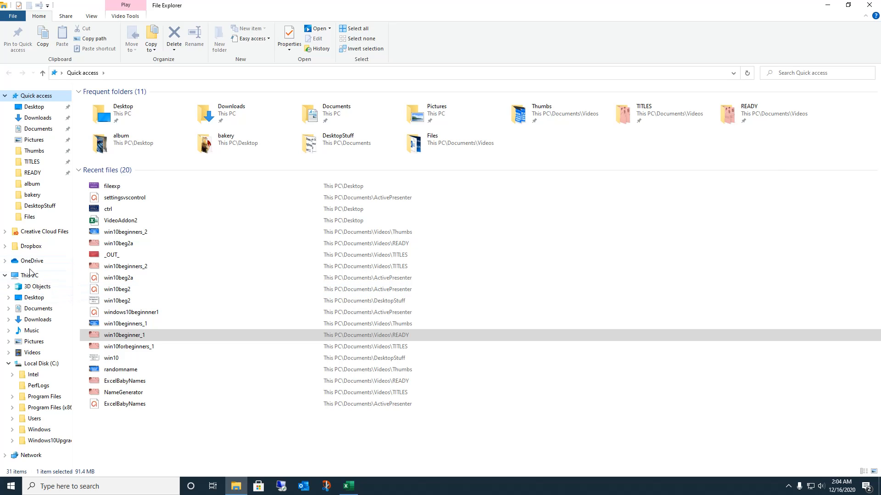
left_click(5, 276)
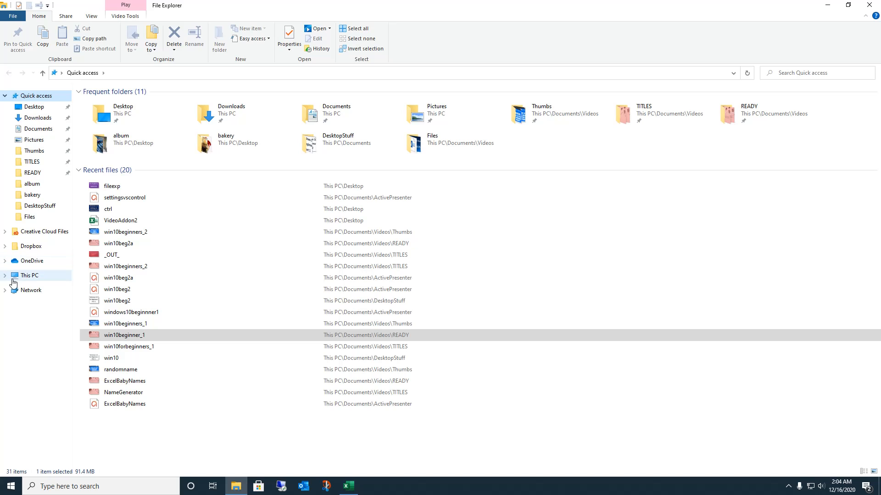
left_click(5, 275)
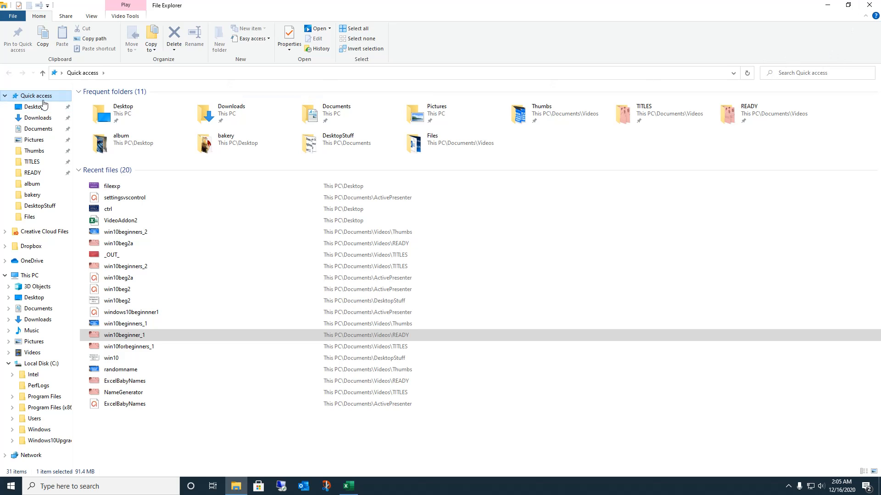
Step: View the contents of the Downloads folder and the album folder
left_click(39, 118)
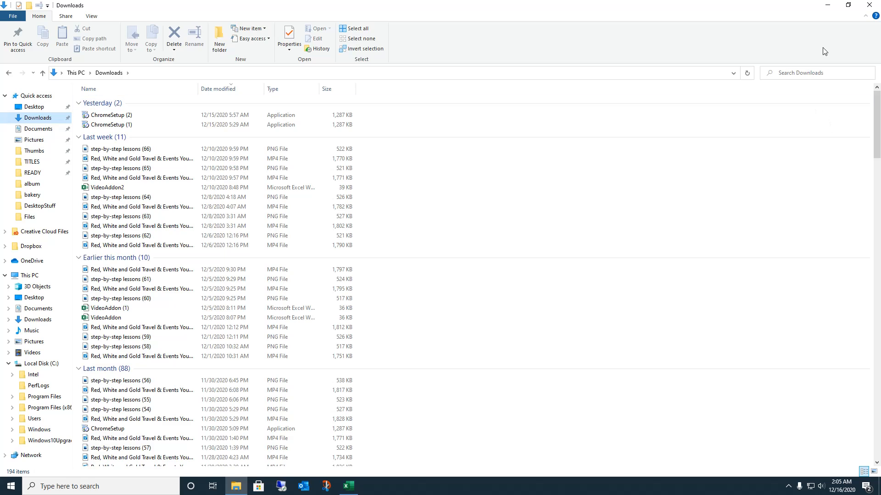
left_click(32, 185)
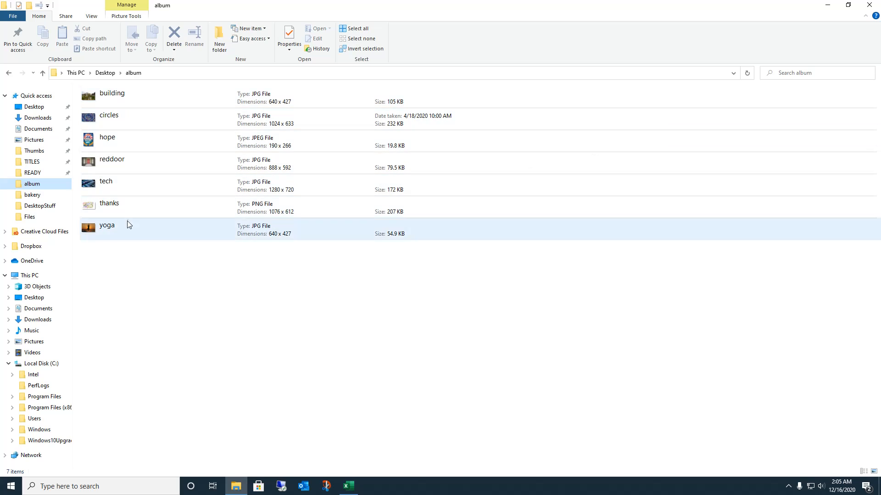
Step: Browse Local Disk (C:) and open its Users folder
left_click(46, 364)
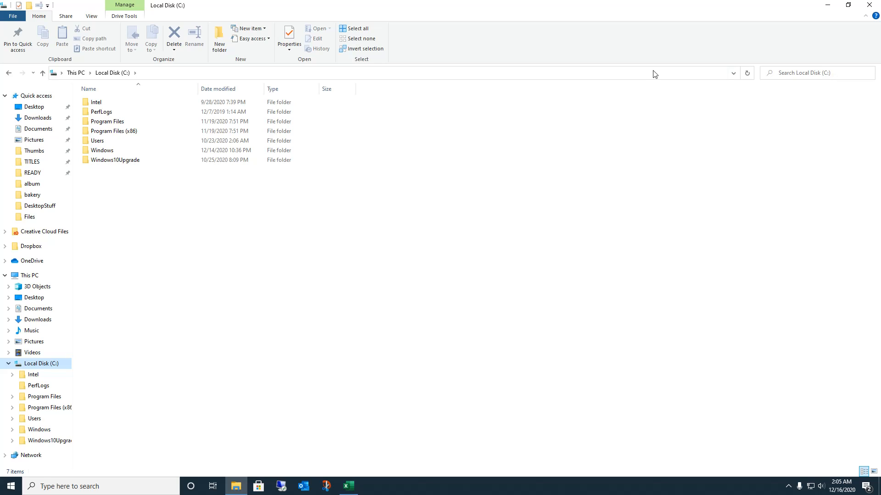
left_click(98, 105)
left_click(96, 114)
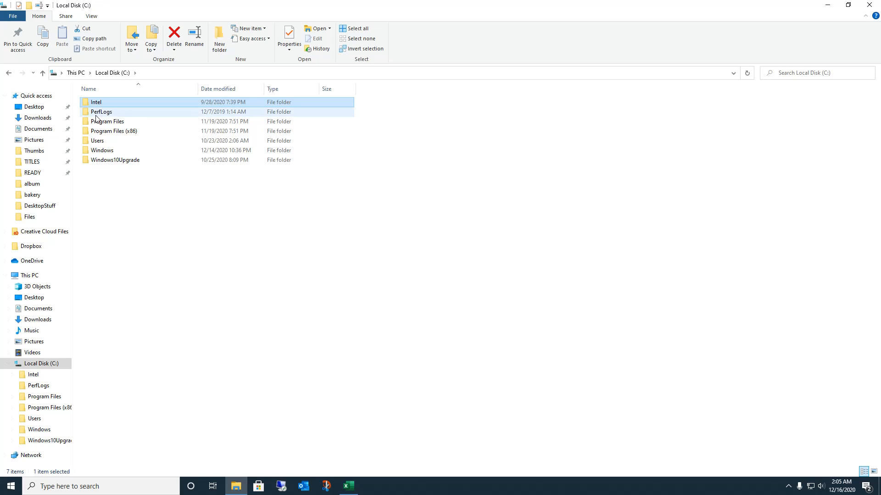
left_click(99, 151)
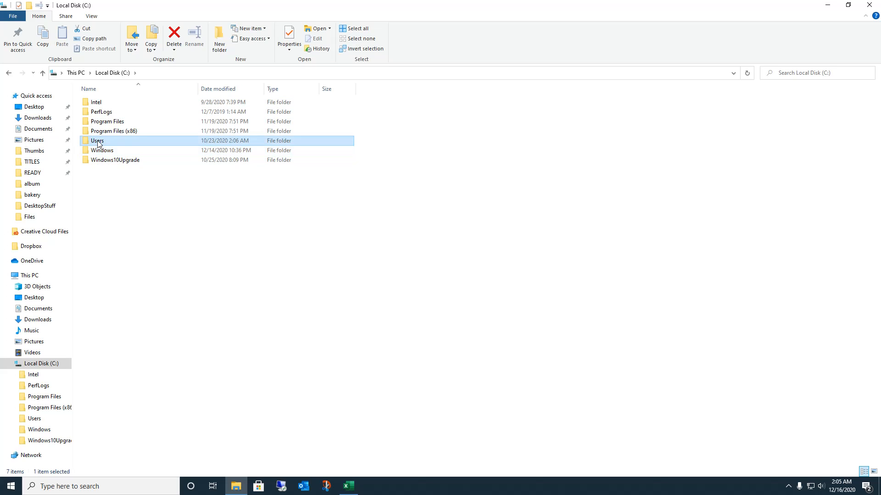
double_click(97, 141)
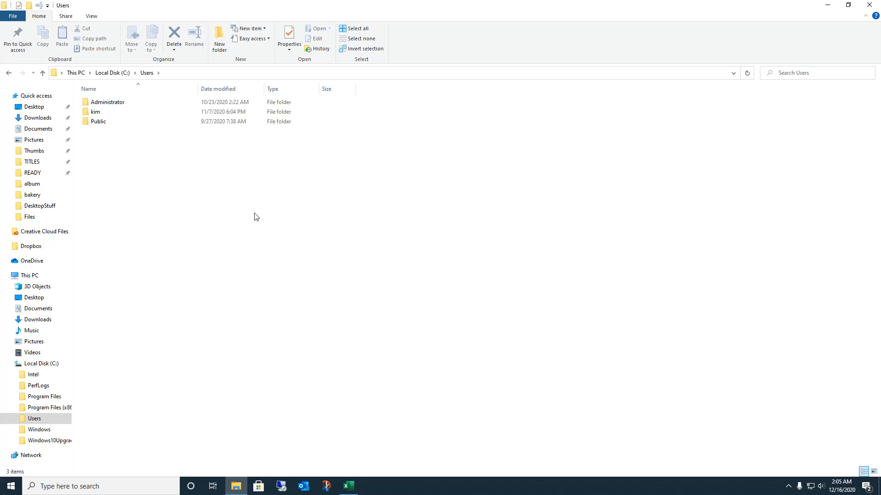
Step: Return to Quick access and display the picture tools for the recent file fileexp
left_click(37, 97)
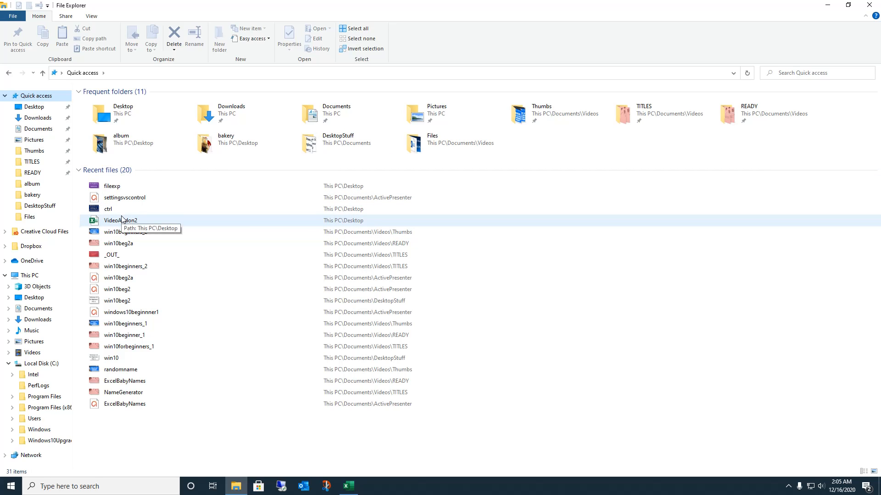
left_click(113, 188)
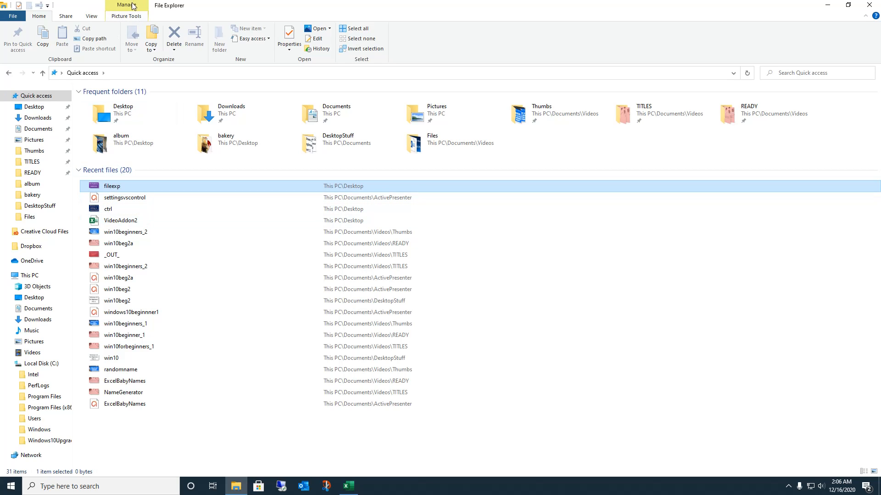
left_click(128, 16)
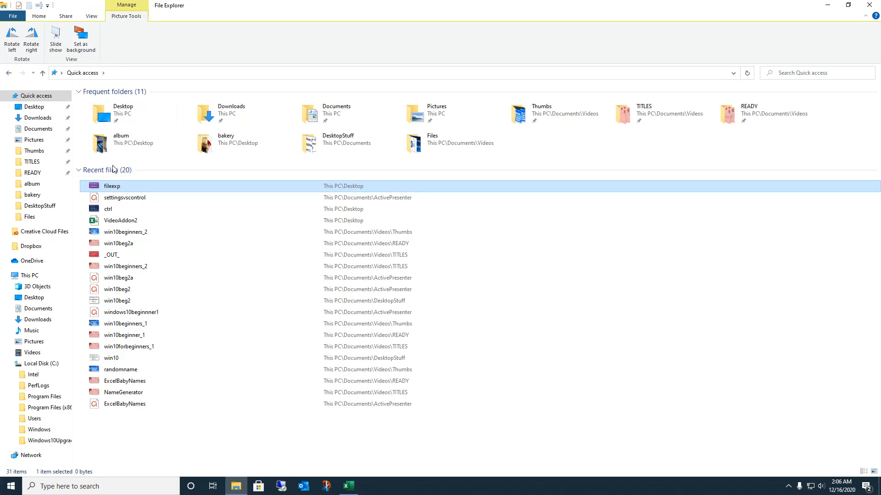
Step: Select the recent files settingsvscontrol, VideoAddon2 and win10beg2a in turn, and display the video tools for win10beg2a
left_click(116, 202)
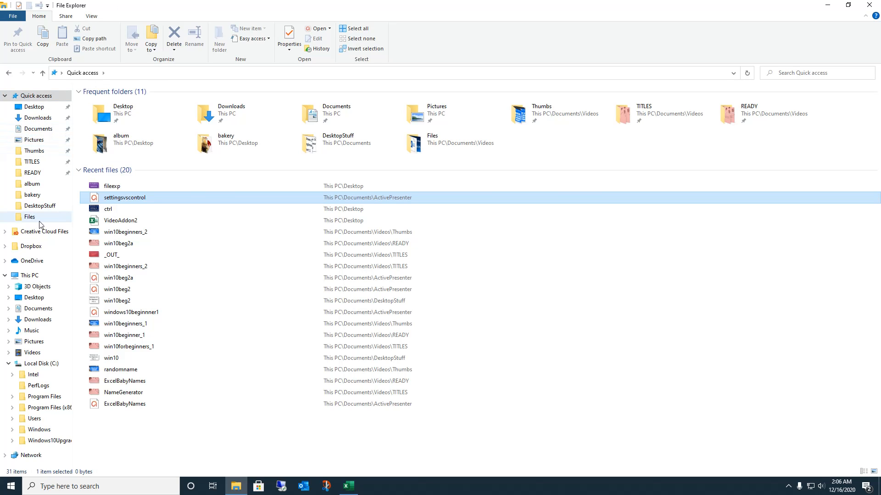
left_click(119, 221)
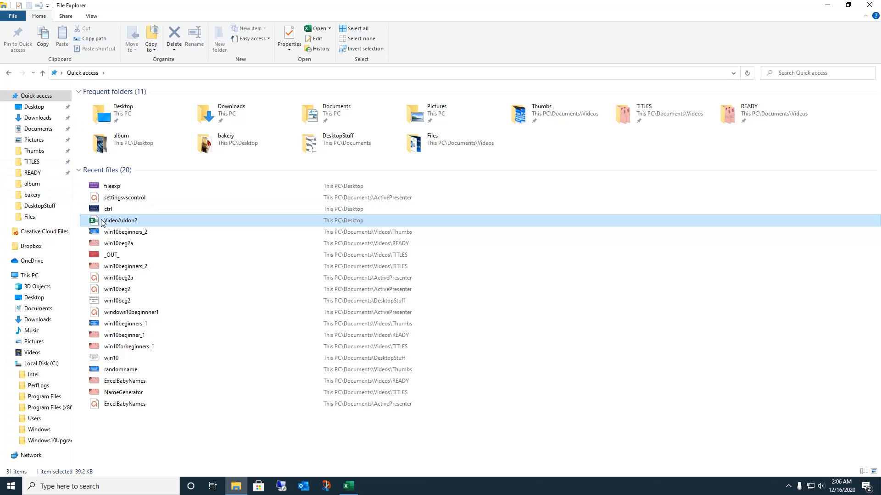
left_click(110, 248)
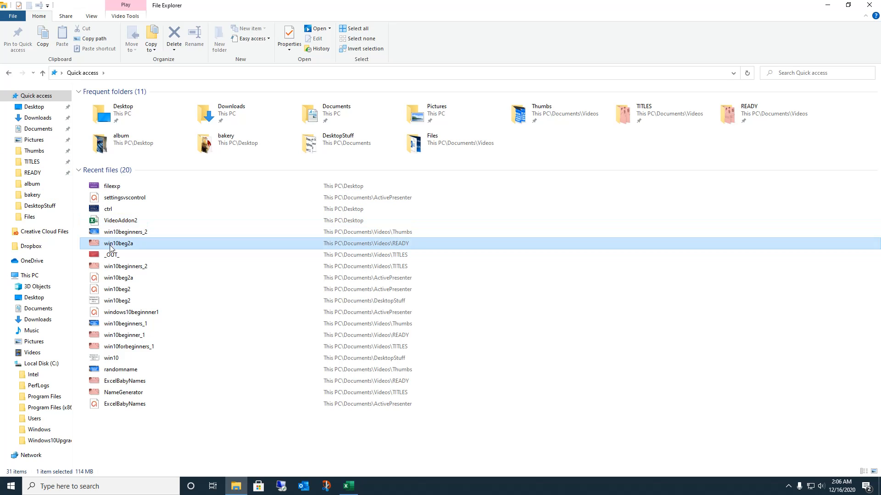
left_click(122, 17)
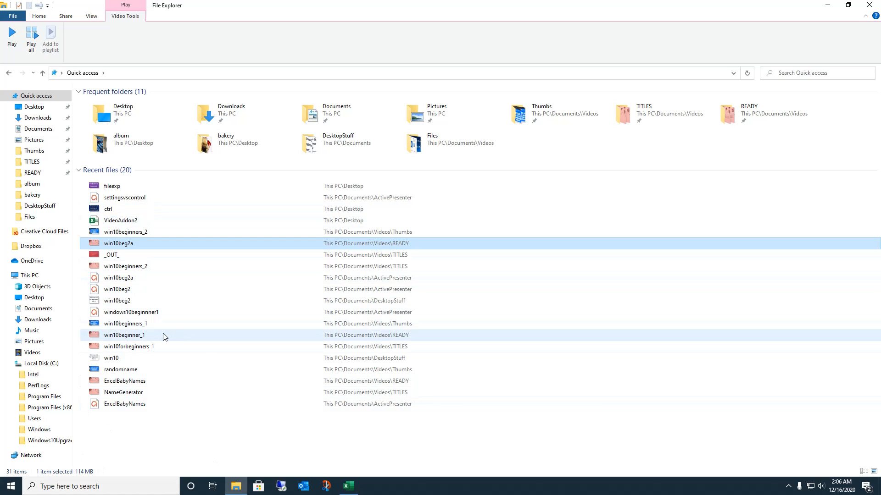
Step: Show the Home commands again and look at the Easy access options for win10beg2a
left_click(39, 17)
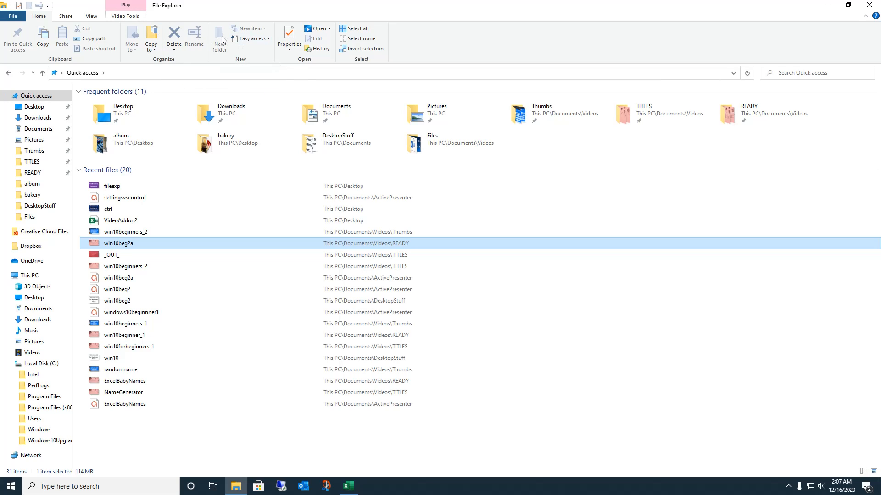
left_click(255, 41)
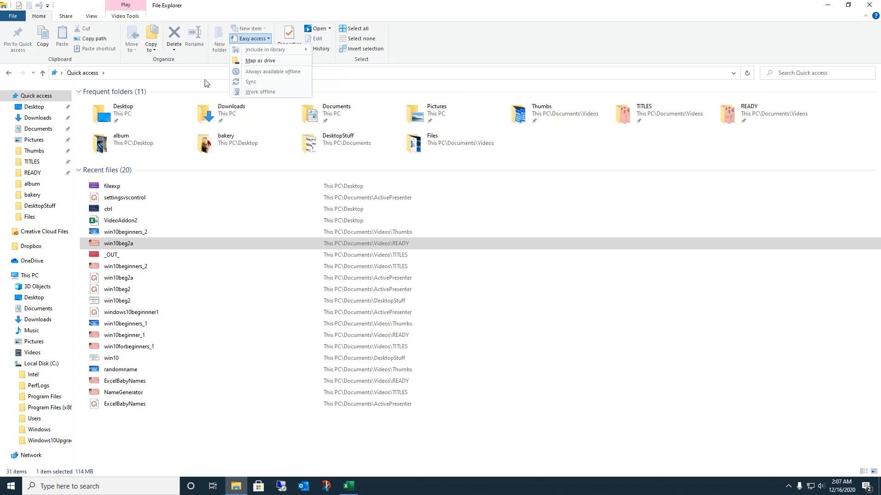
left_click(275, 10)
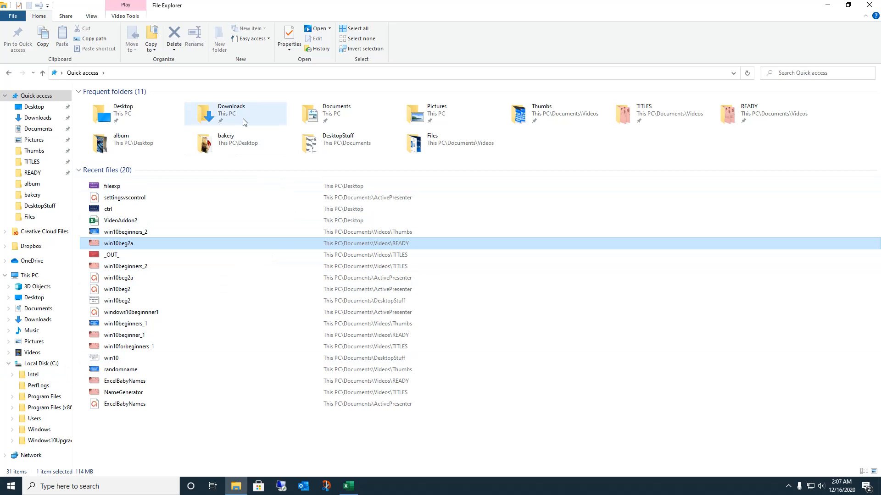
Step: Examine the general, security, details and previous-version properties of the win10beg2a video
left_click(289, 34)
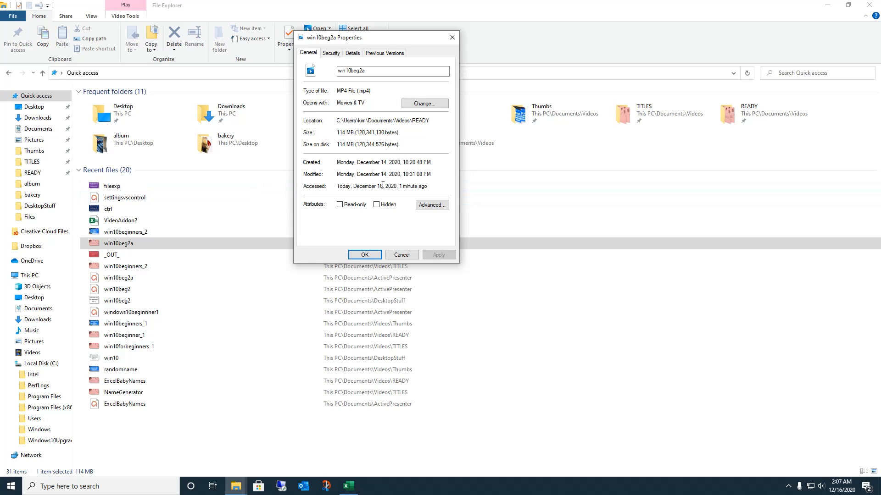
left_click(328, 53)
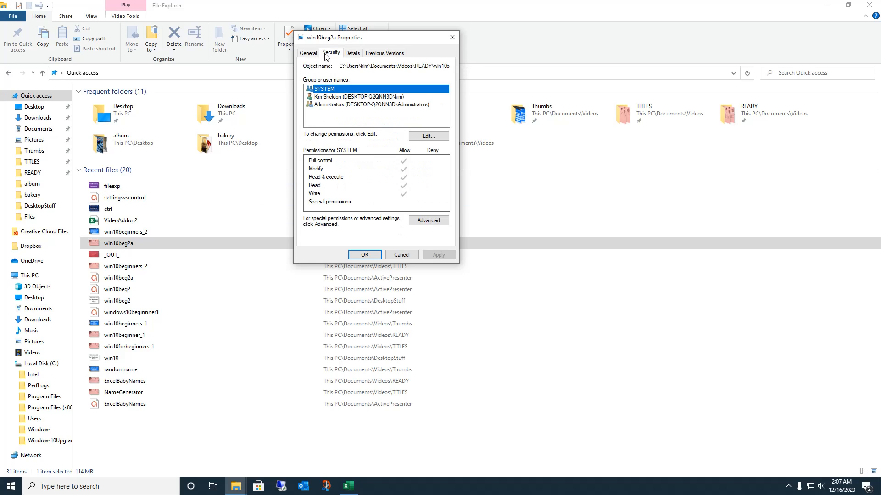
left_click(354, 53)
left_click(392, 54)
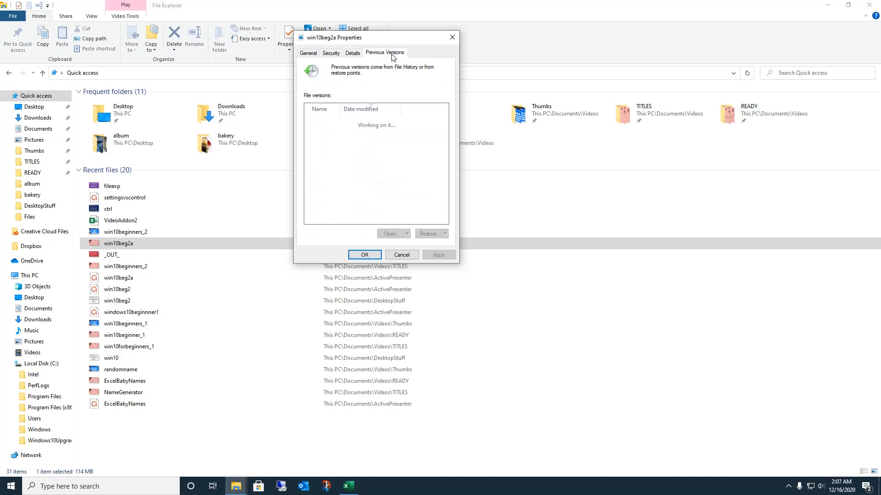
left_click(452, 39)
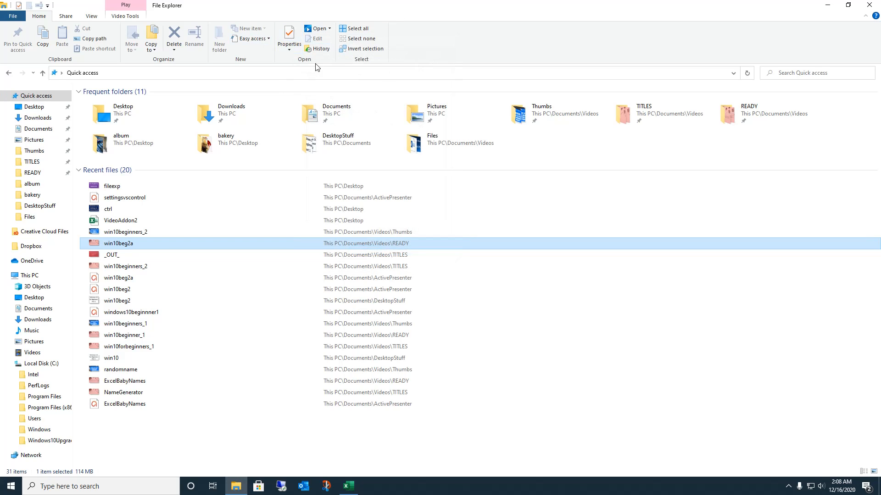
Step: List the apps available for opening the win10beg2a video without choosing one
left_click(330, 30)
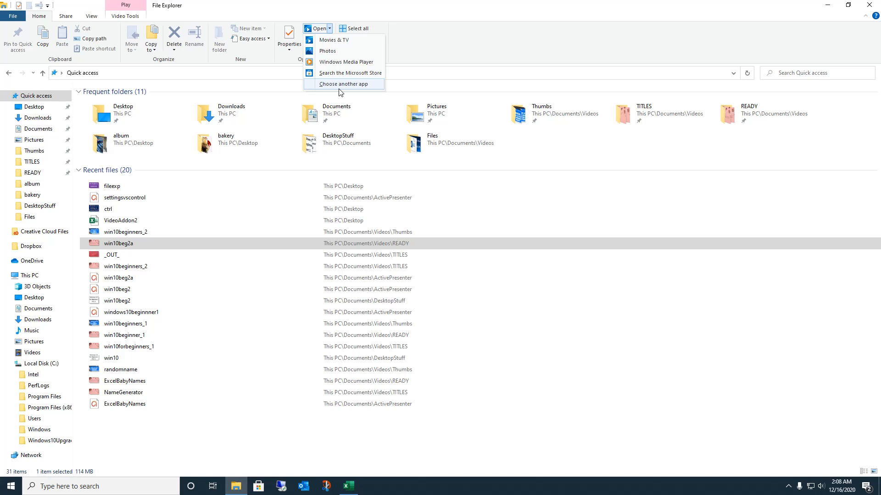
left_click(411, 34)
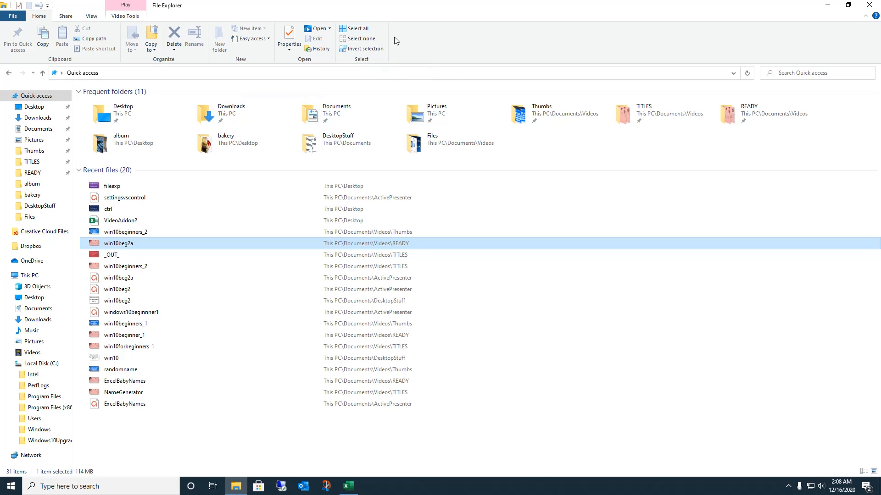
Step: Select all items in Quick access, clear the selection, and invert it
left_click(360, 28)
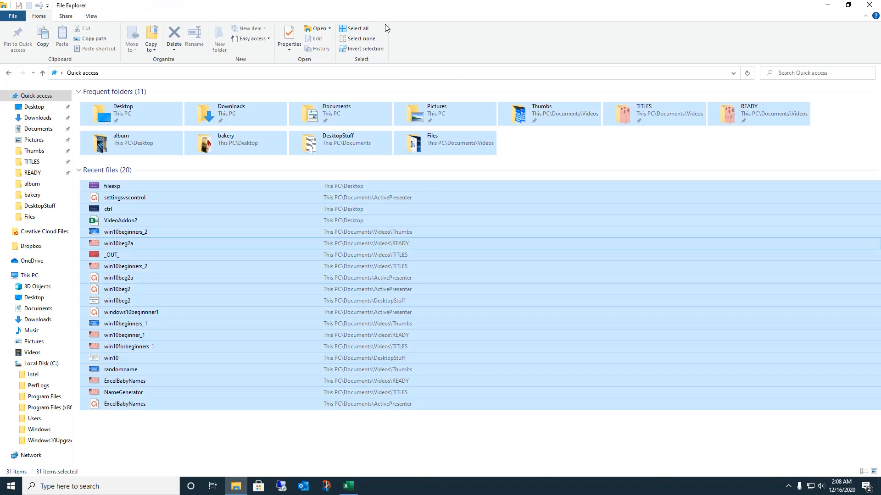
left_click(367, 39)
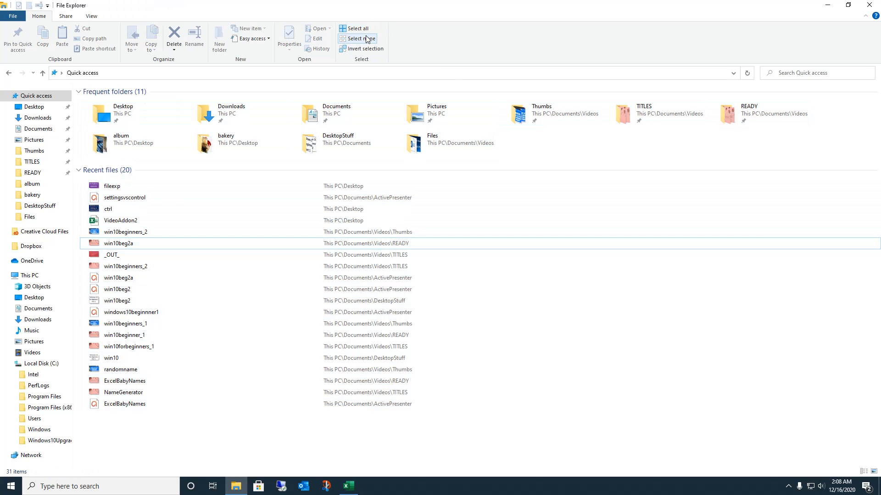
left_click(345, 48)
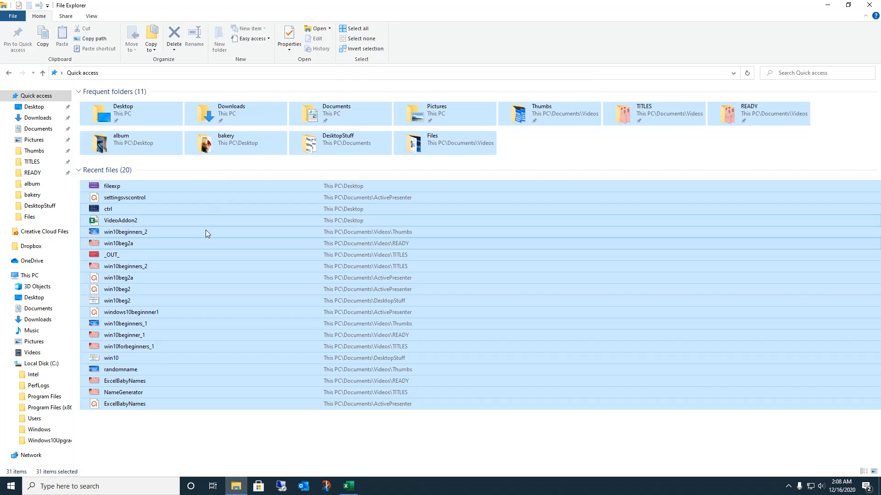
Step: Select only the VideoAddon2 file, then invert the selection twice
left_click(133, 221)
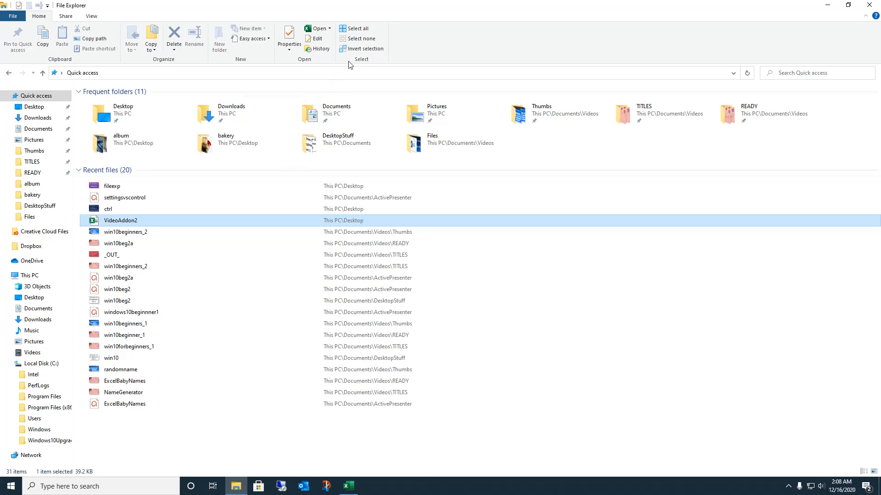
left_click(374, 49)
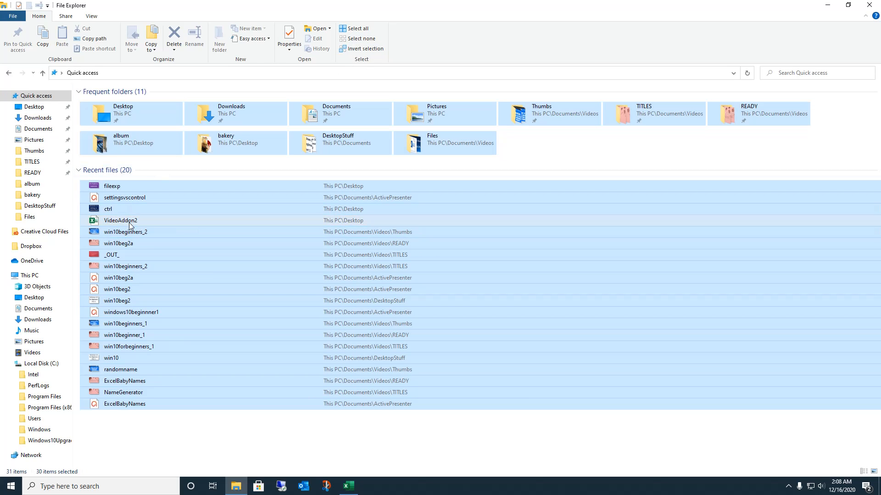
left_click(368, 52)
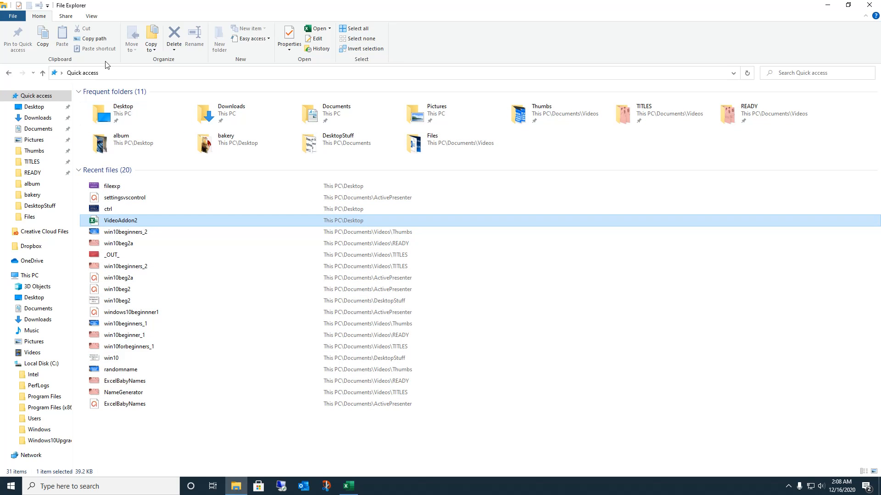
Step: Look over the sharing commands and set the navigation pane to expand to the open folder
left_click(59, 17)
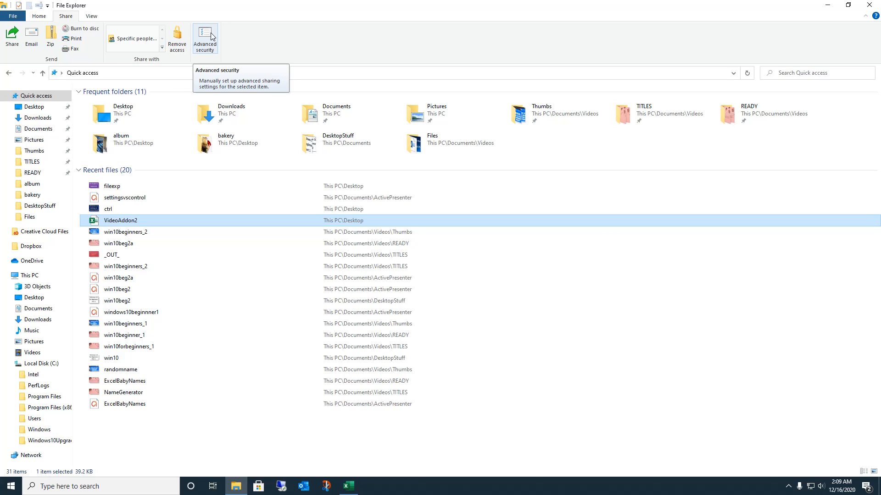
left_click(92, 17)
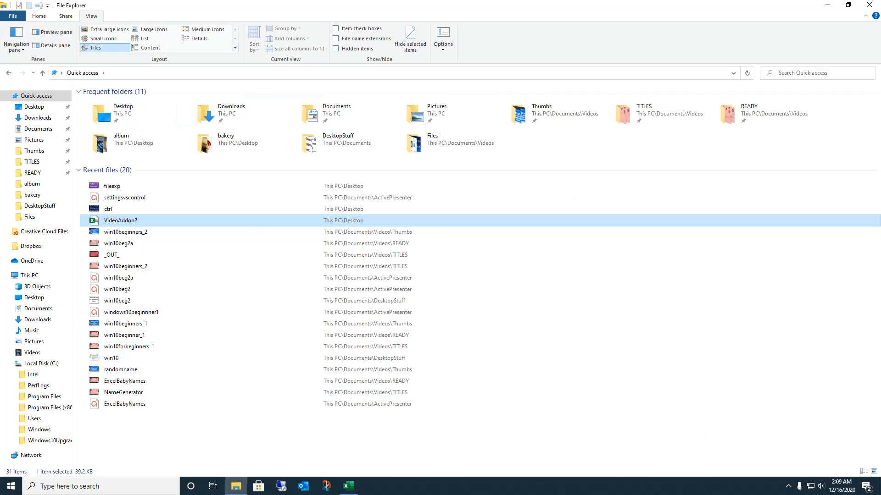
left_click(23, 50)
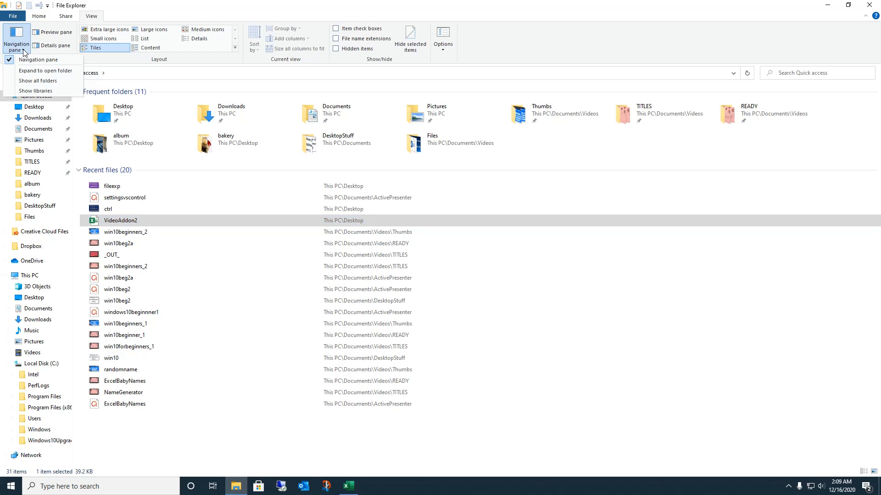
left_click(19, 73)
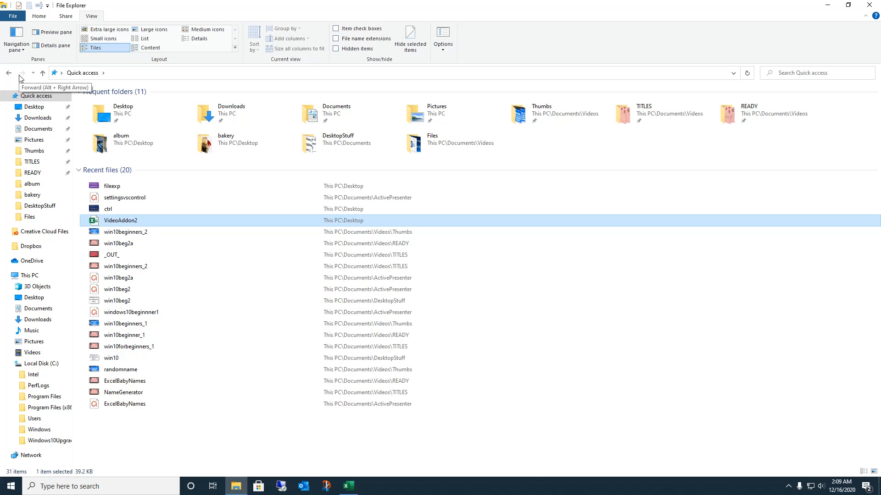
Step: Show all folders and libraries in the navigation pane, and expand Libraries
left_click(23, 50)
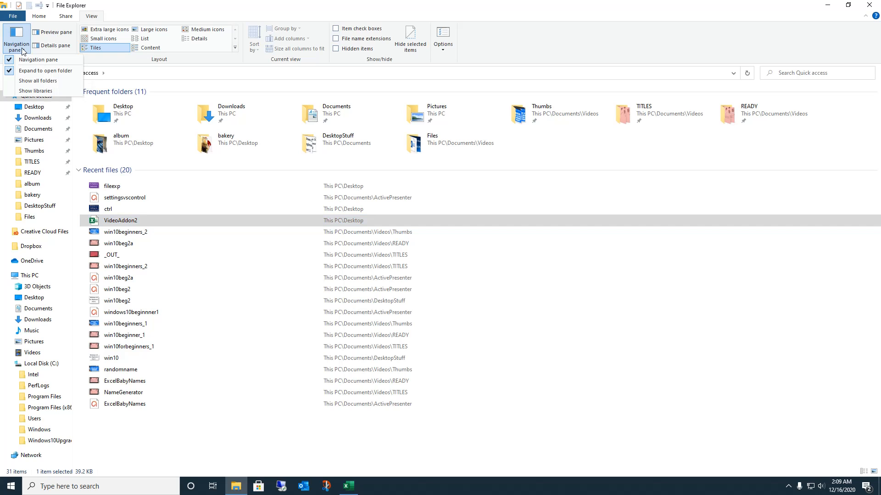
left_click(25, 81)
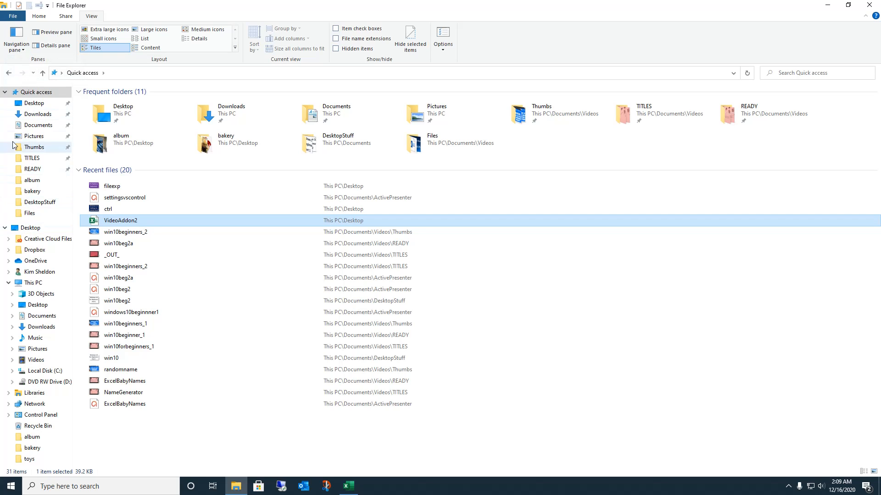
left_click(23, 51)
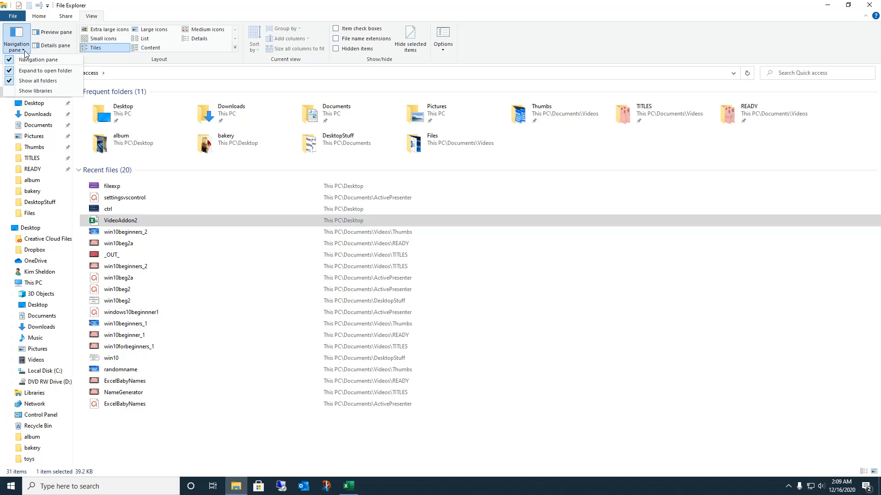
left_click(16, 92)
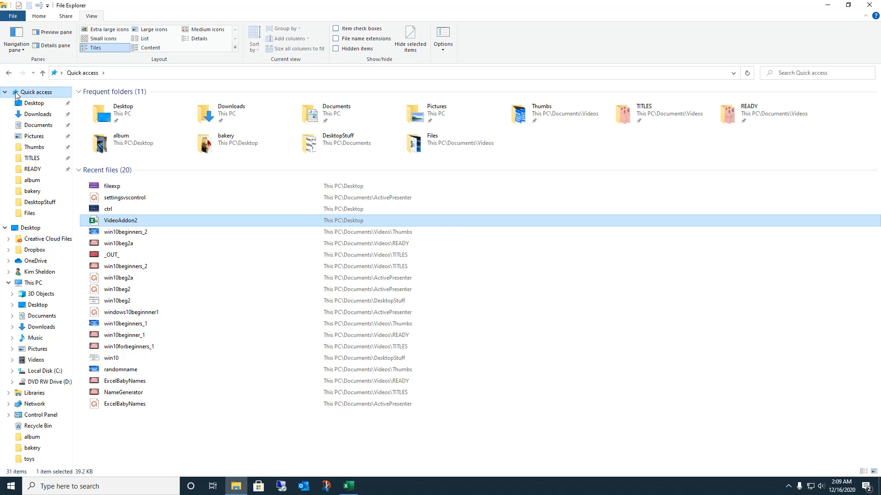
left_click(8, 393)
scroll(68, 370, "down", 2)
scroll(72, 377, "down", 1)
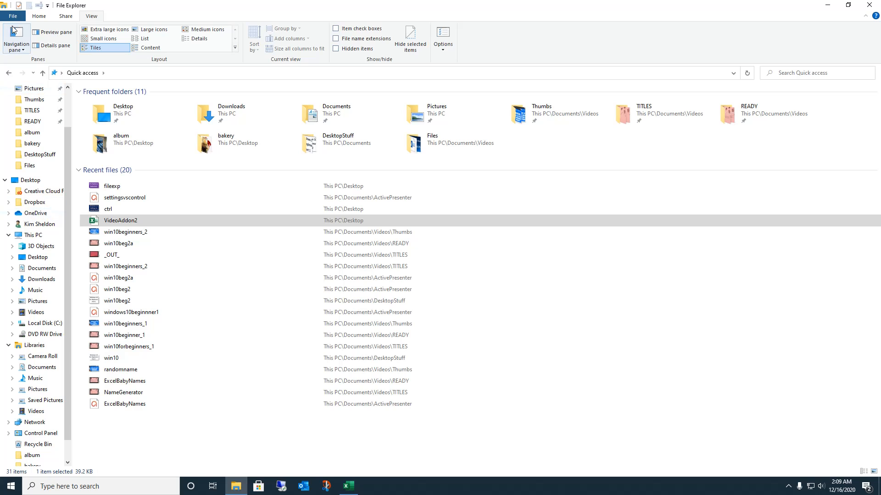
Step: Turn off showing libraries, showing all folders, and expanding to the open folder in the navigation pane
left_click(23, 49)
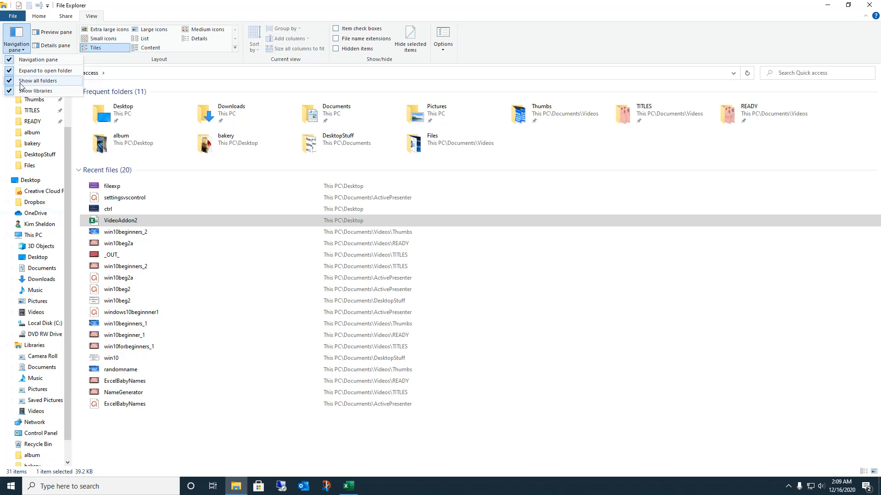
left_click(21, 91)
left_click(17, 48)
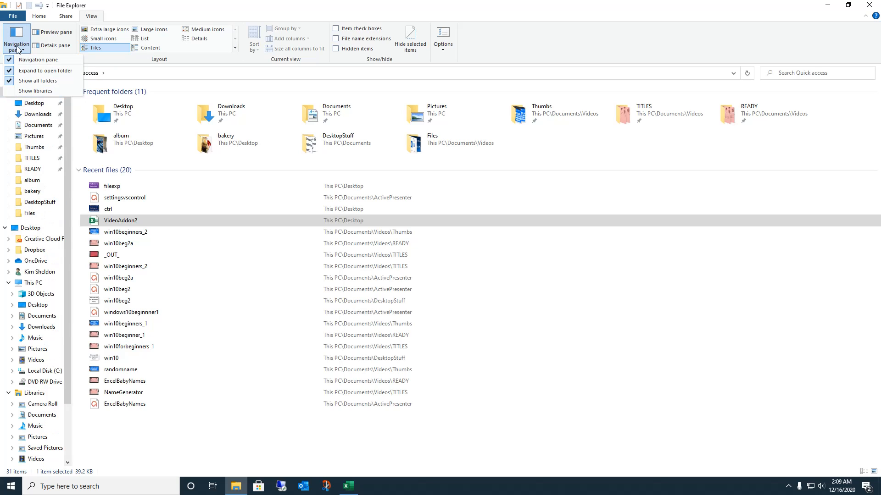
left_click(14, 81)
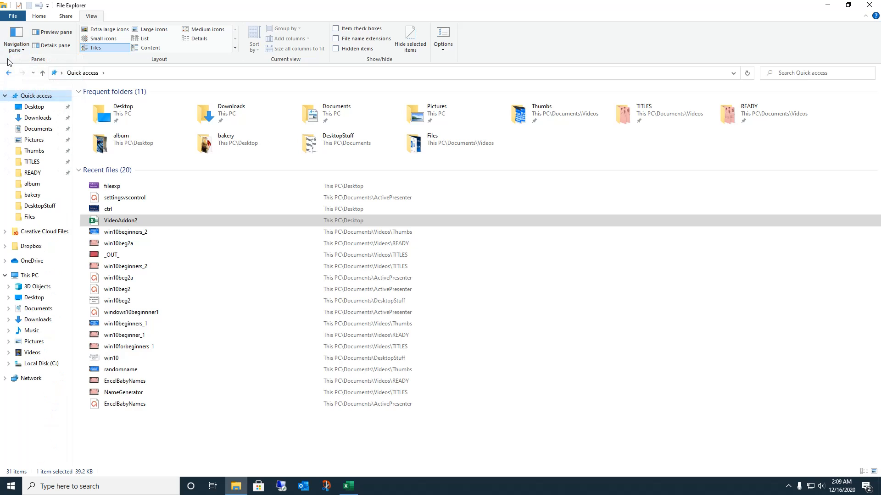
left_click(18, 47)
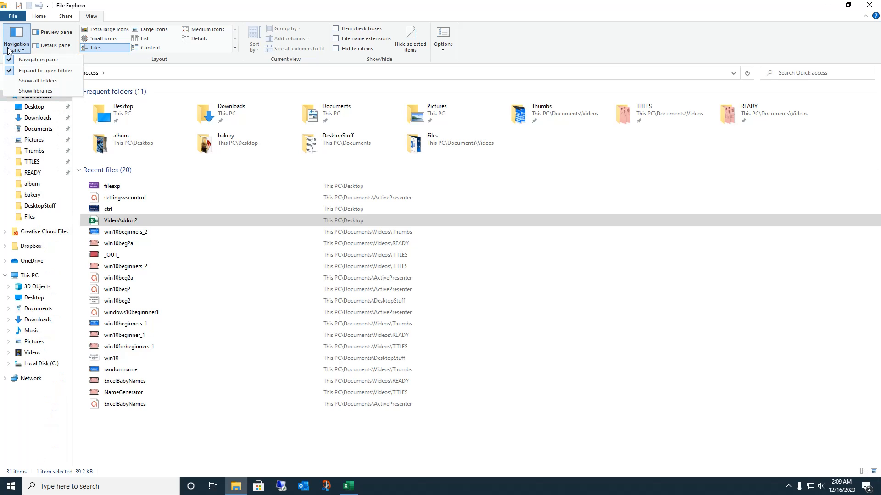
left_click(9, 72)
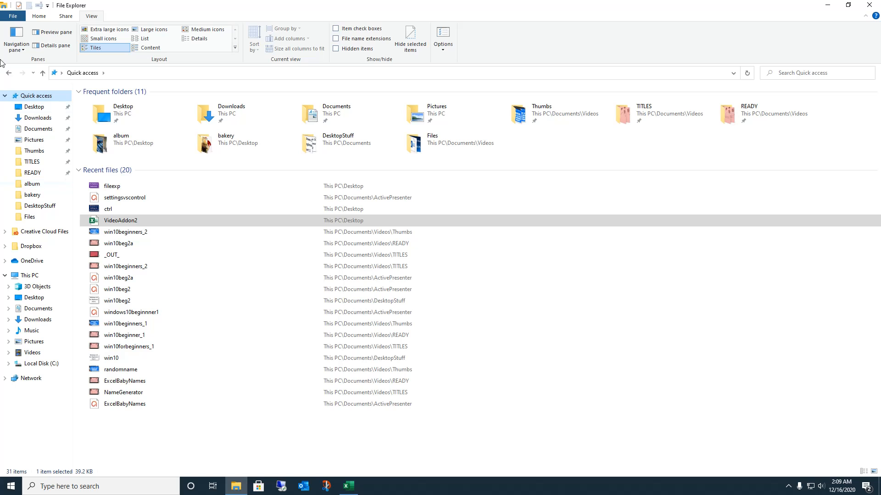
Step: Turn on the preview pane and preview the _OUT_ video, the win10beg2a video and the win10beginners_2 image
left_click(55, 33)
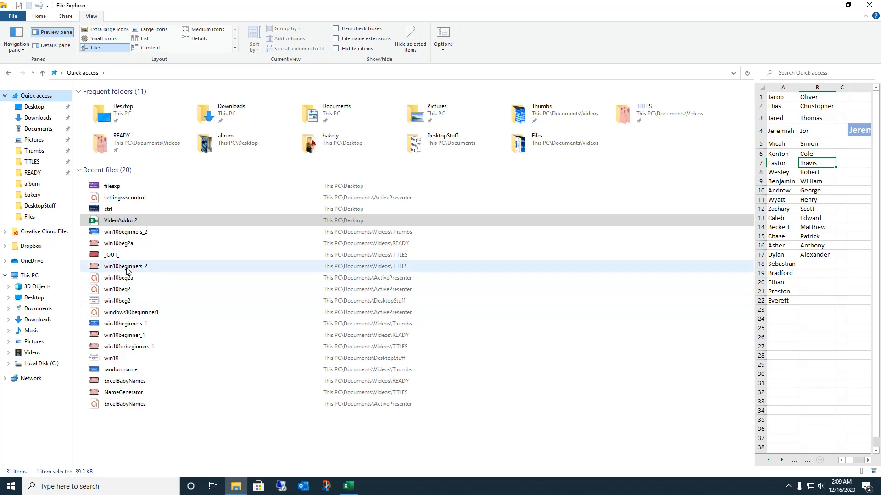
left_click(113, 256)
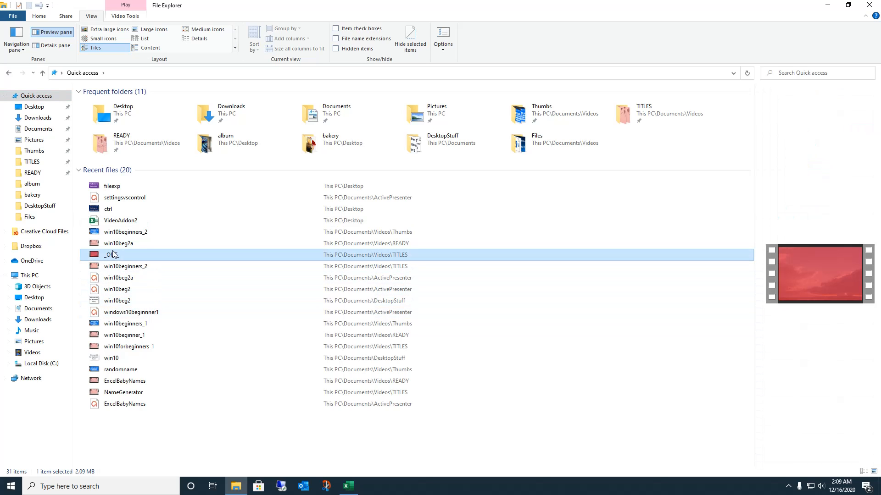
left_click(112, 244)
left_click(110, 234)
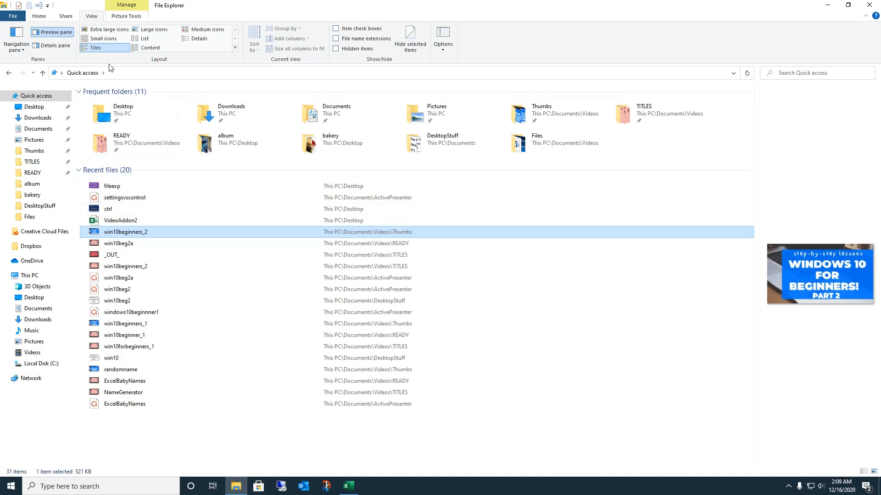
Step: Switch to the details pane and view the details of the win10beginners_2 and win10beg2 images
left_click(64, 48)
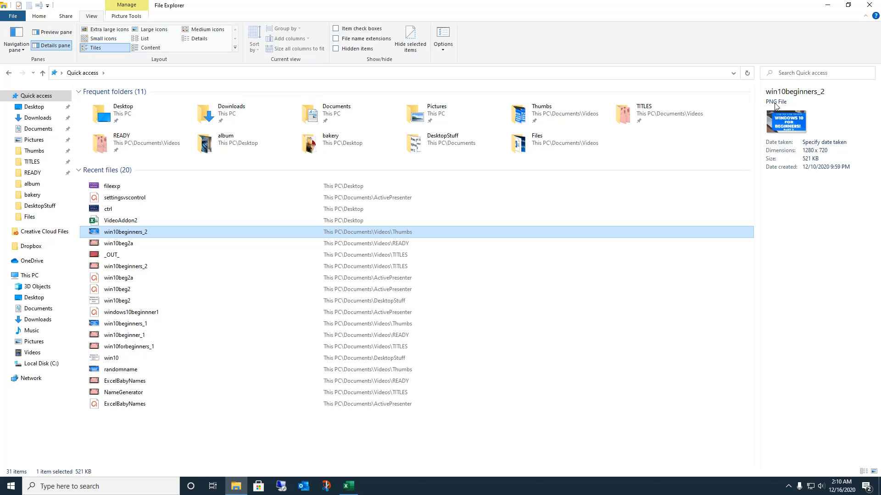
left_click(831, 143)
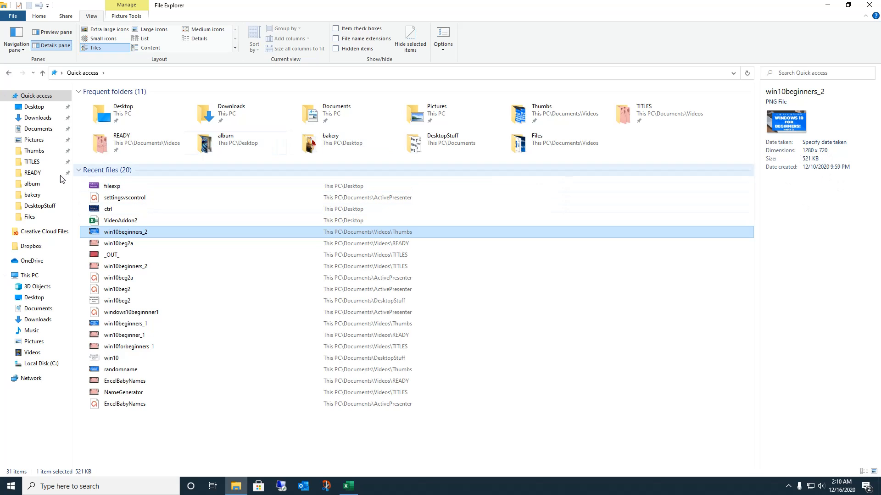
left_click(123, 299)
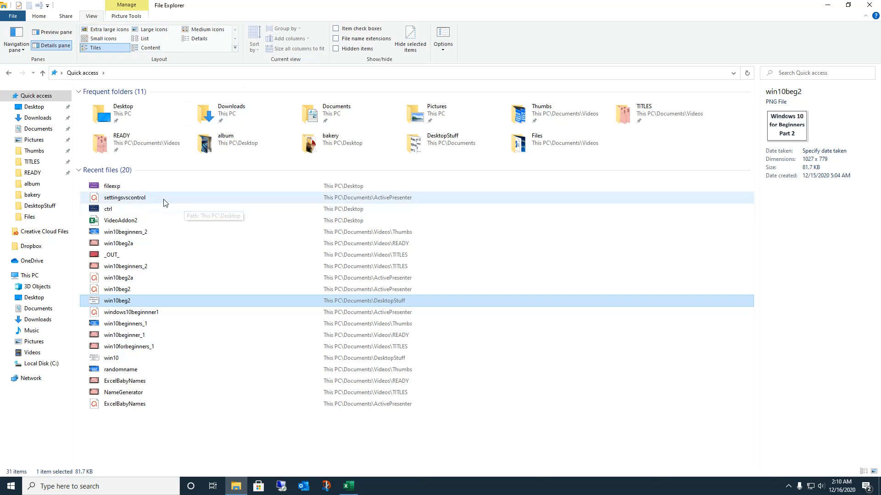
Step: Try the small, extra large, large icon, list, content, medium icon and details layouts in Quick access, and return to tiles
left_click(95, 39)
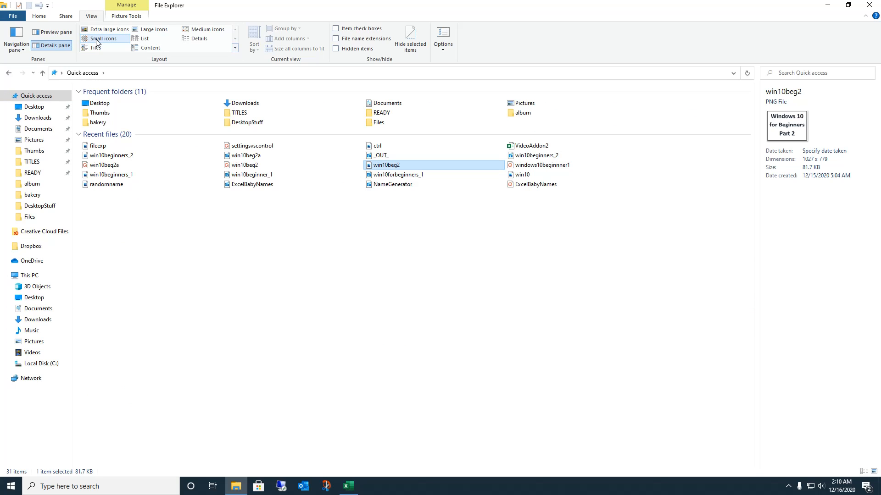
left_click(92, 31)
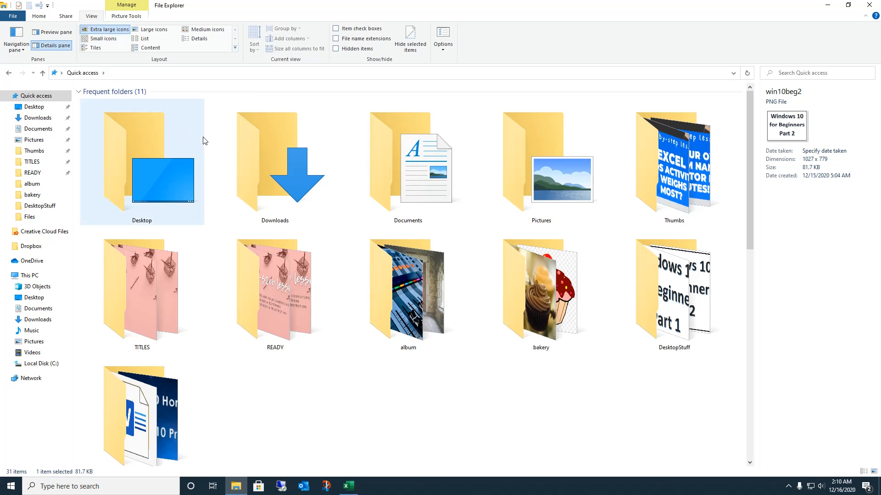
left_click(146, 48)
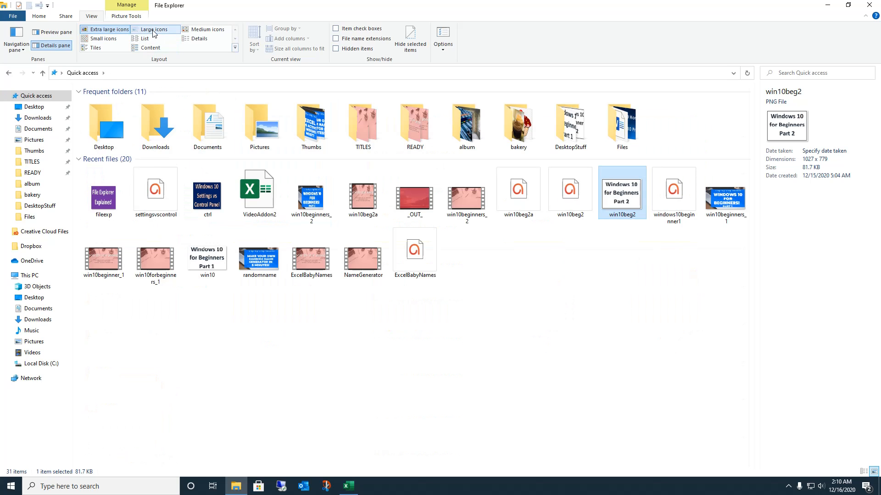
left_click(152, 29)
left_click(147, 39)
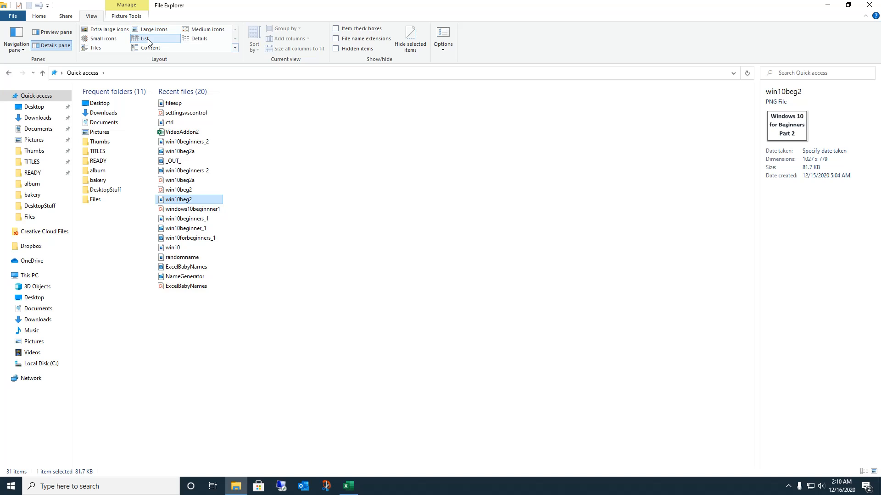
left_click(145, 48)
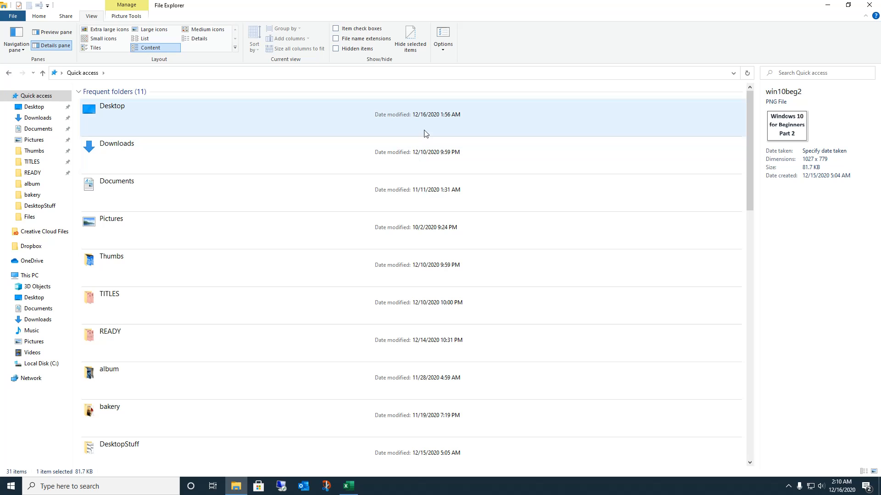
left_click(207, 30)
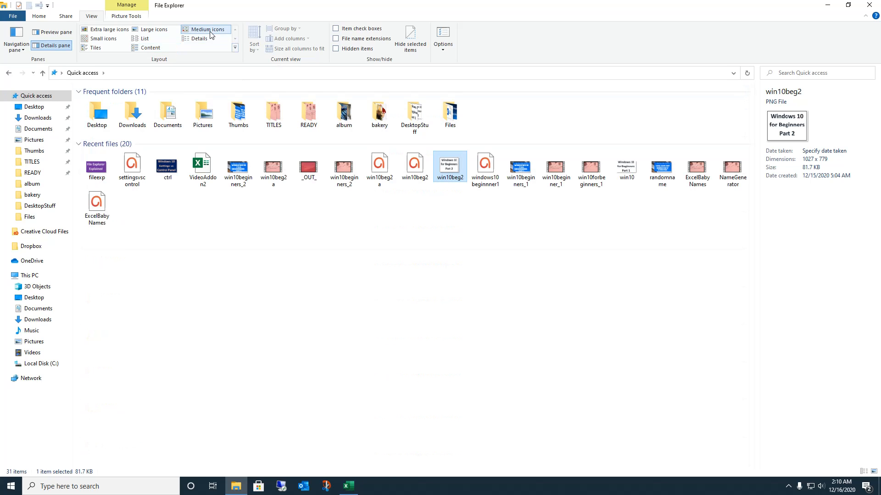
left_click(205, 39)
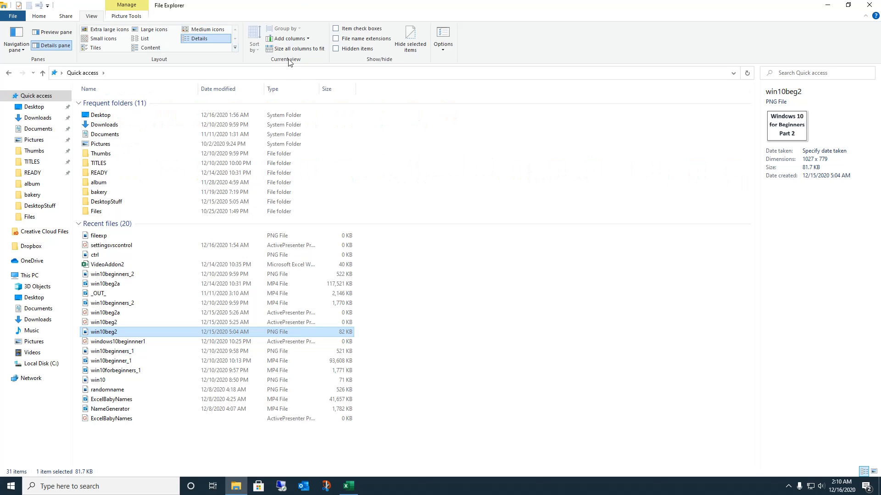
left_click(92, 40)
left_click(98, 50)
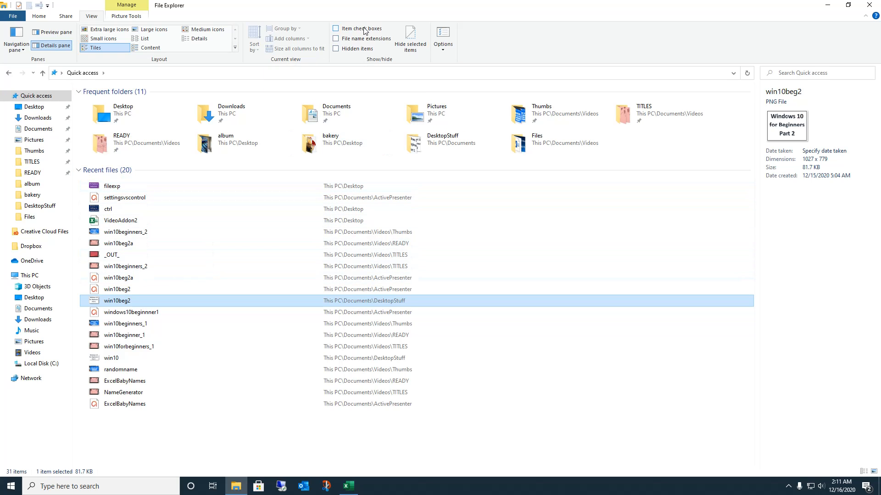
Step: Try item check boxes by selecting win10beg2a, win10beginners_2 and settingsvscontrol, clear the selection, and turn the check boxes off
left_click(338, 29)
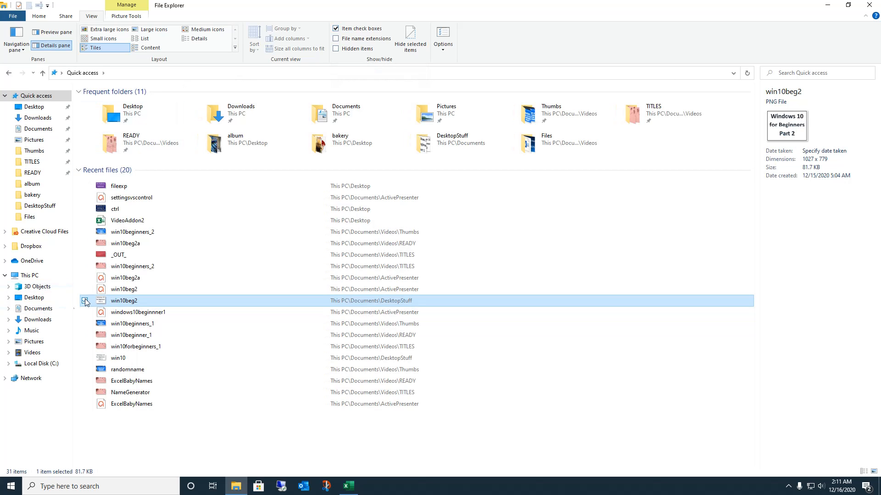
left_click(87, 278)
left_click(84, 231)
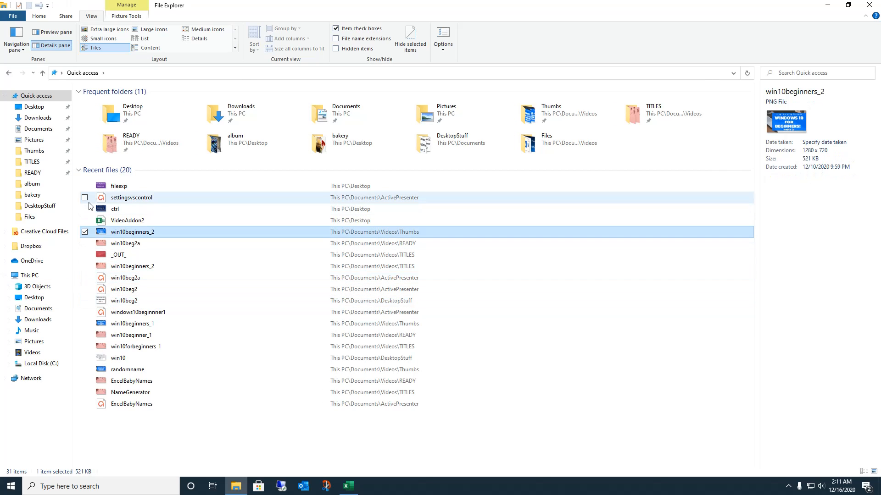
left_click(89, 202)
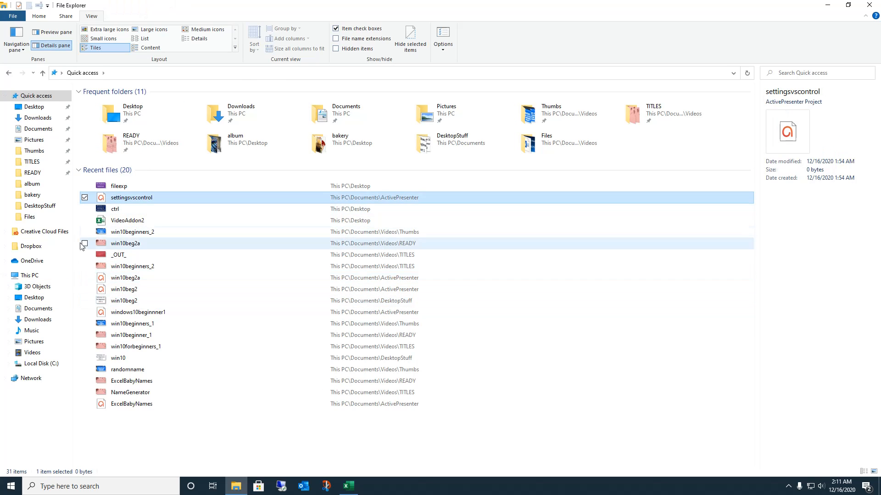
left_click(84, 198)
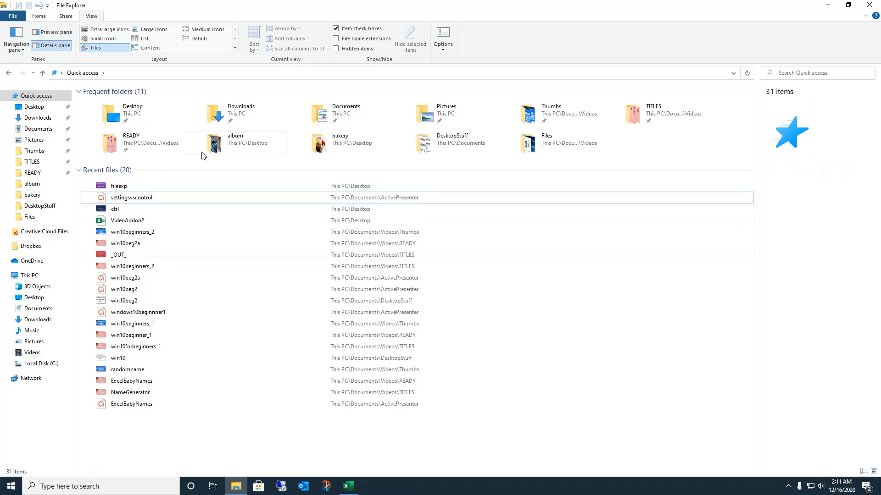
left_click(341, 28)
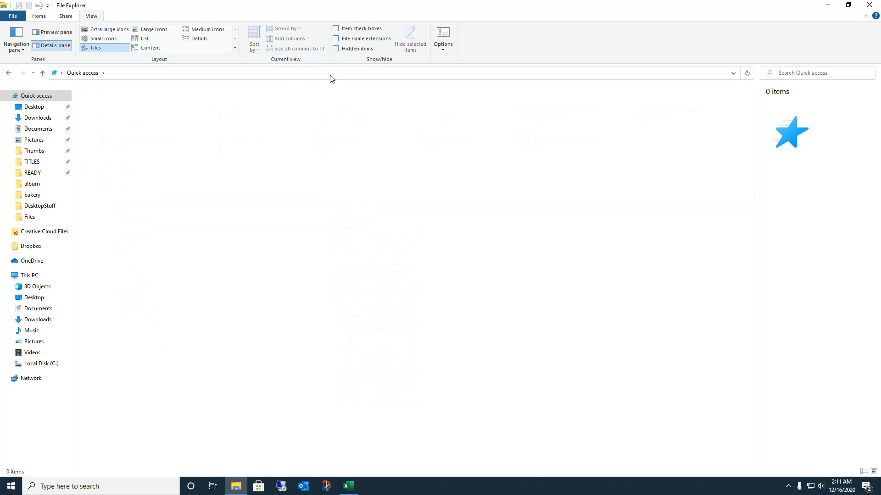
Step: Show file name extensions for the files in Quick access
left_click(336, 38)
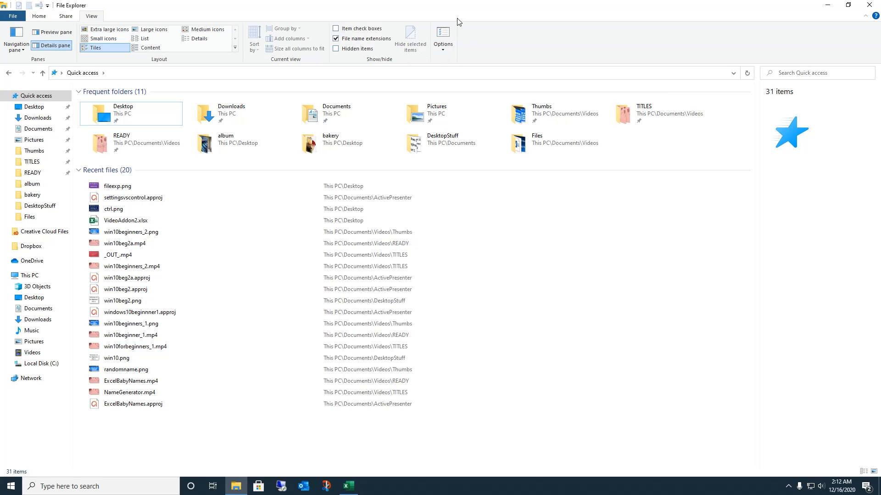
Step: Open the folder options, review the General, View and Search settings including the advanced list, and close them without changes
left_click(438, 37)
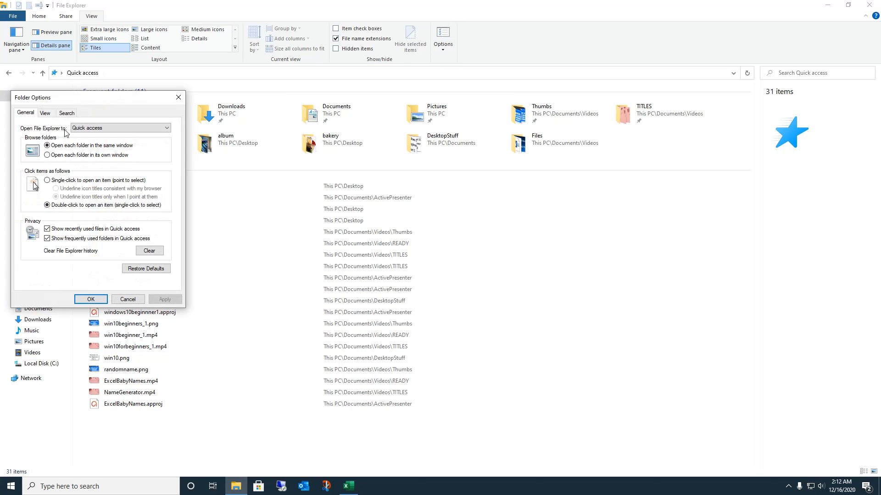
left_click_drag(97, 101, 541, 100)
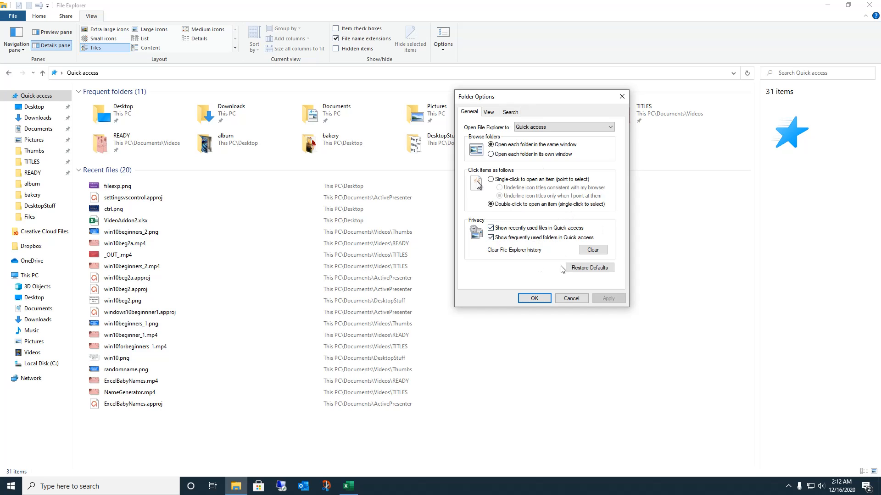
left_click(490, 113)
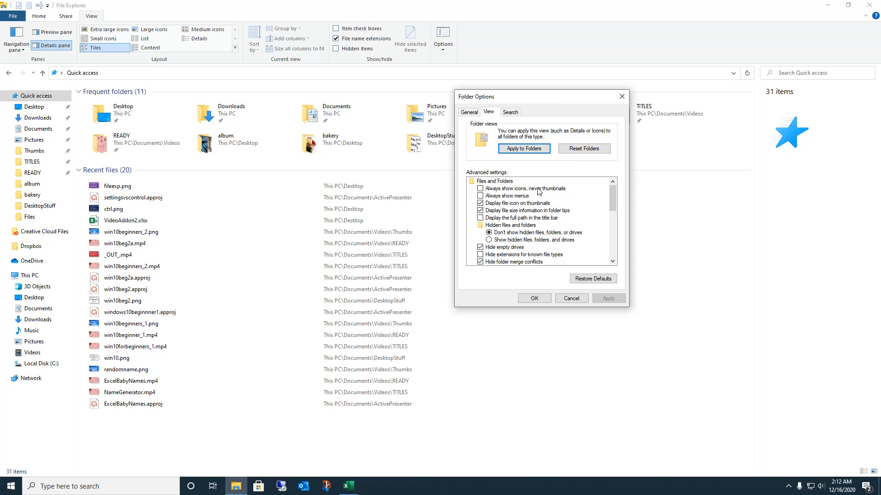
scroll(610, 197, "down", 7)
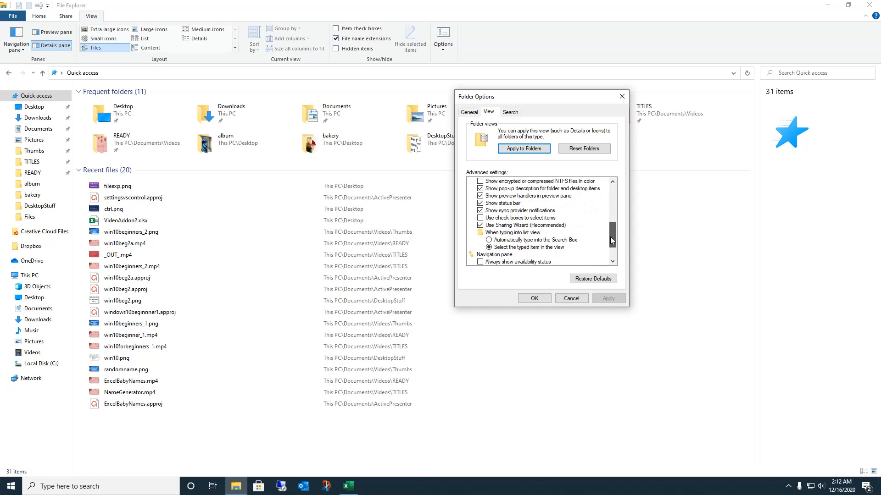
scroll(604, 257, "up", 7)
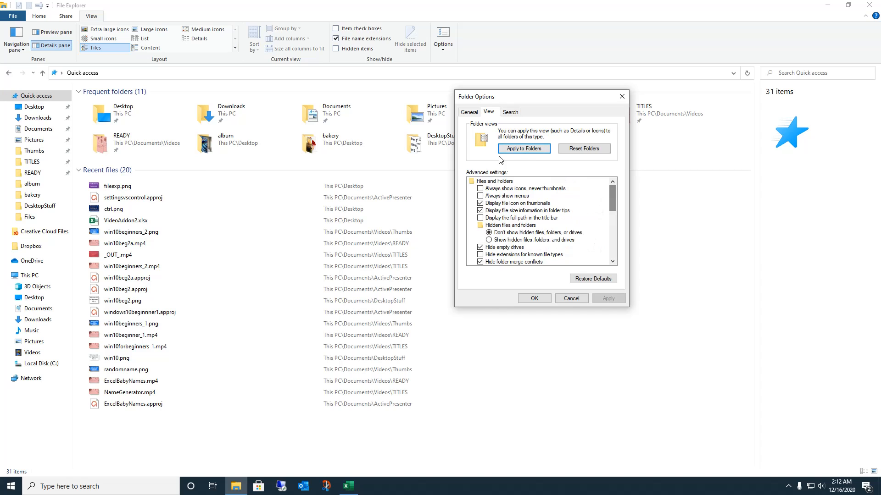
left_click(511, 112)
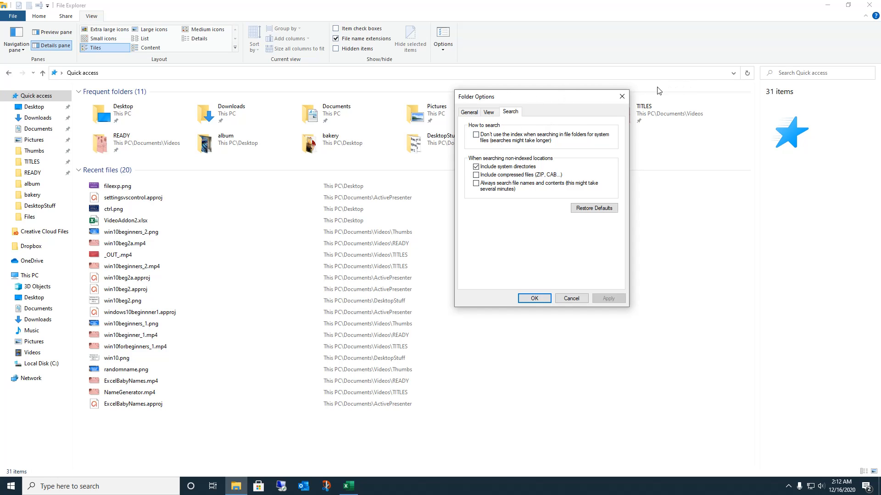
left_click(621, 95)
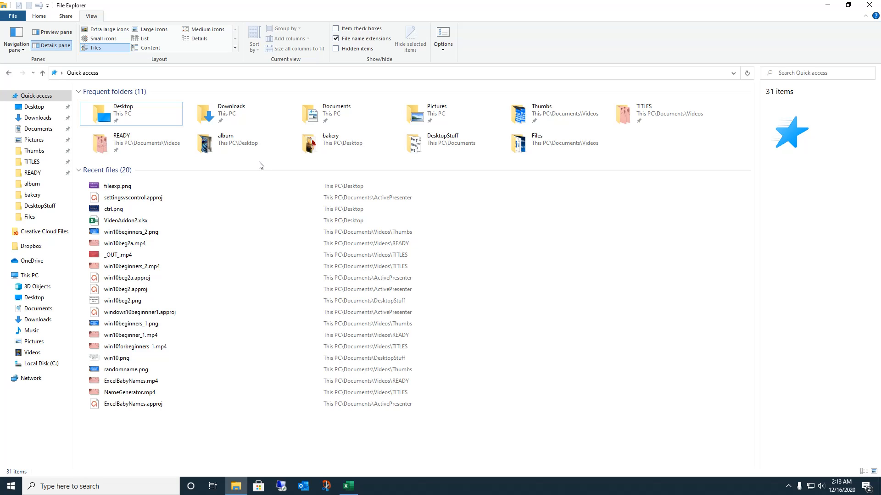
Step: Copy fileexp.png from the recent files and check the paste options available in the empty area of Quick access
left_click(155, 190)
right_click(155, 190)
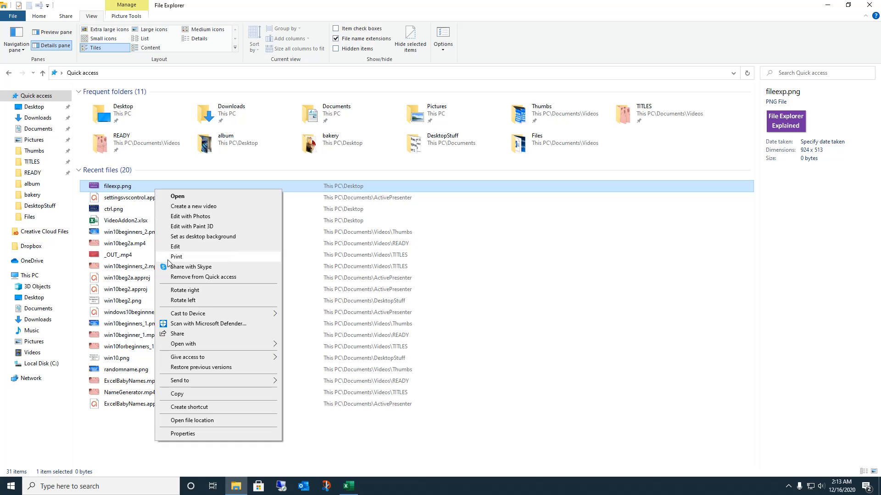
left_click(204, 394)
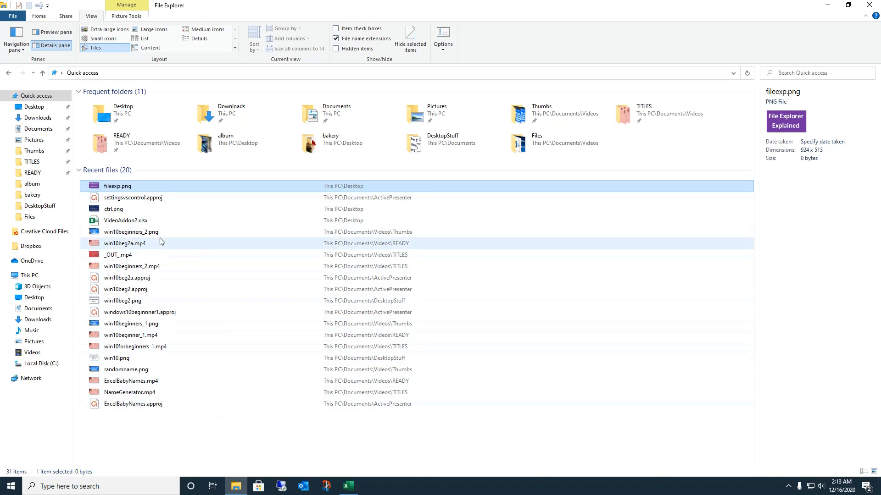
right_click(282, 437)
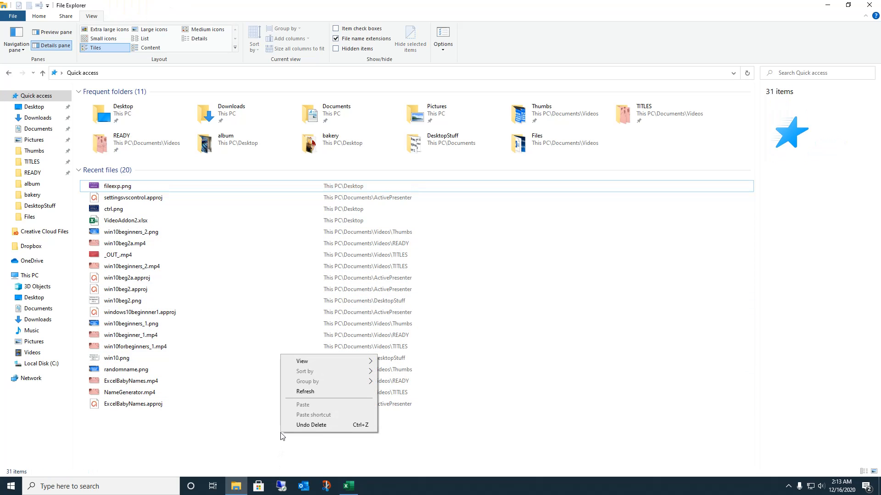
left_click(209, 414)
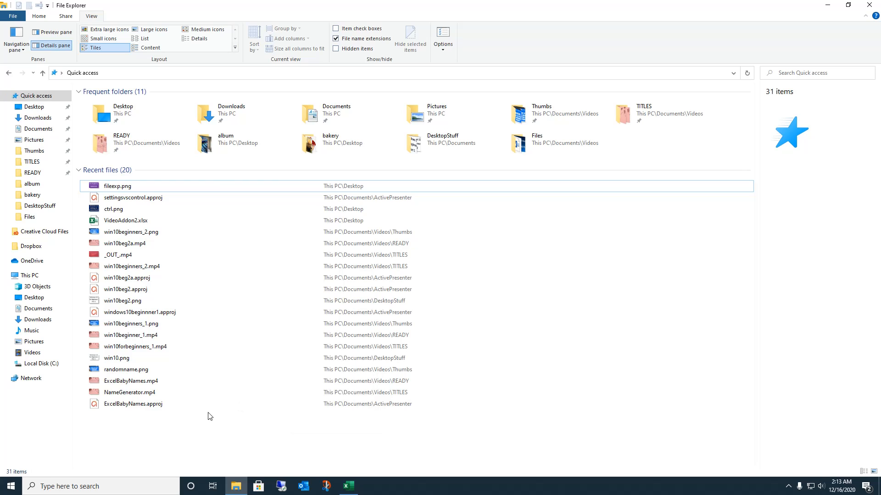
right_click(128, 436)
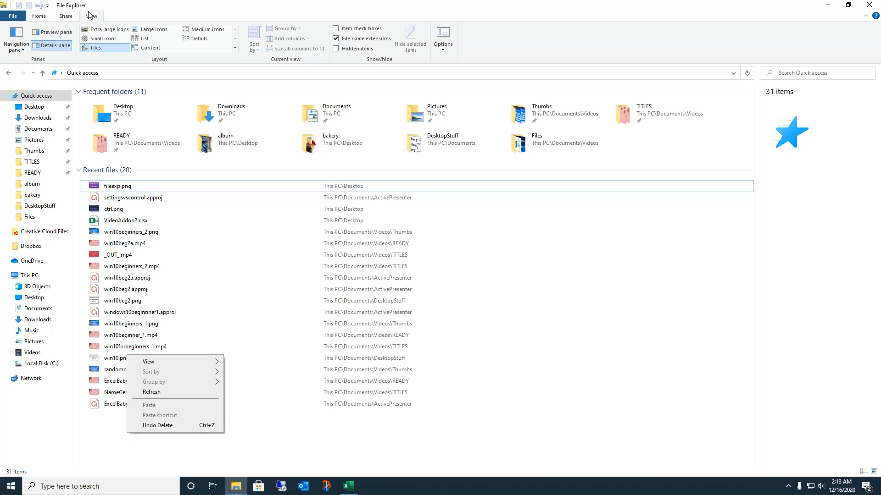
Step: Show the Home commands and put fileexp.png from the recent files into the DesktopStuff folder
left_click(41, 16)
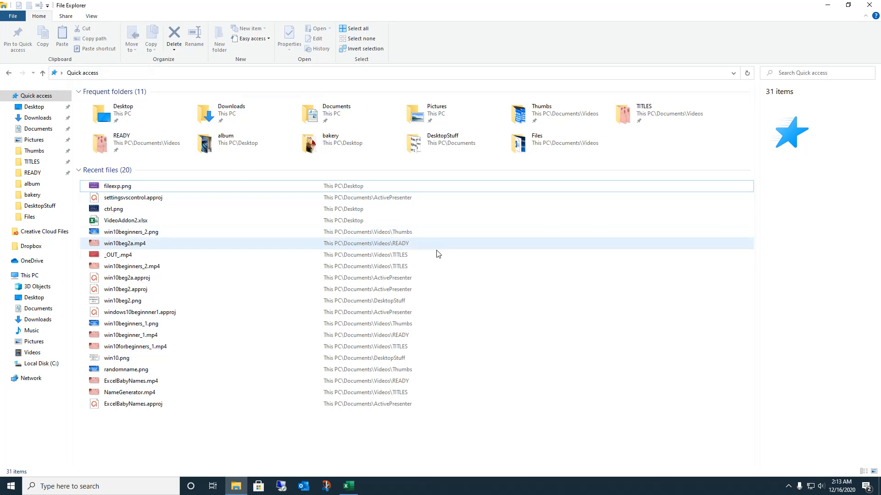
left_click(505, 255)
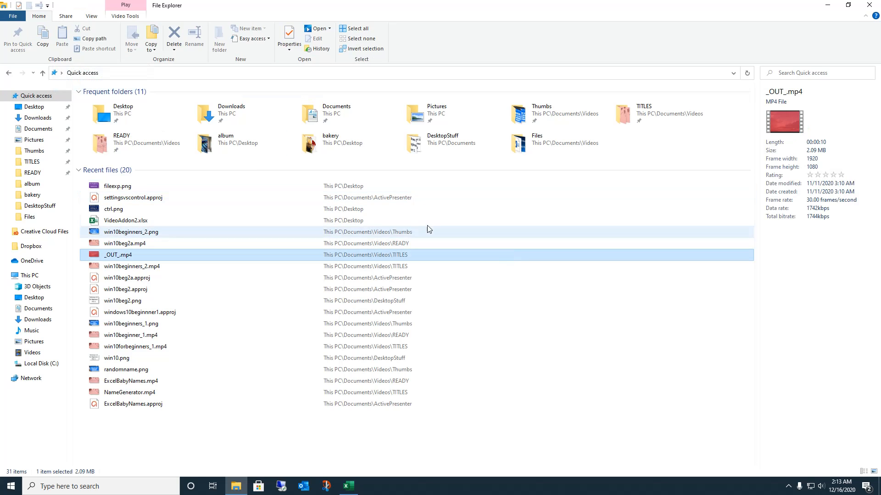
left_click(122, 188)
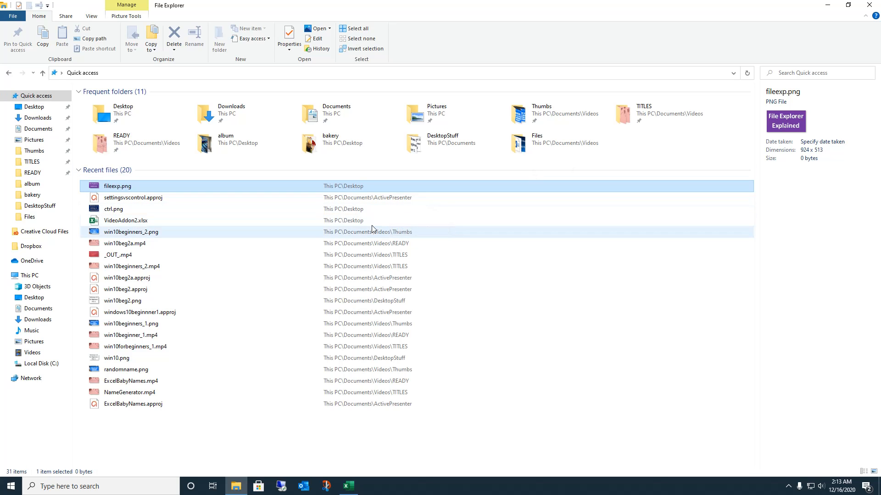
left_click_drag(112, 189, 448, 145)
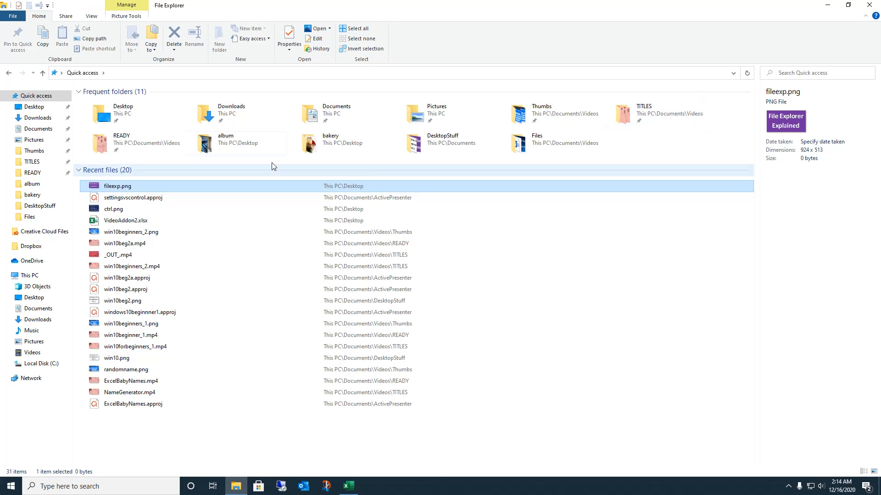
Step: Open the Pictures folder and move bathtub.jpg and DSC_0201-sm.jpg into the Saved Pictures folder
double_click(427, 119)
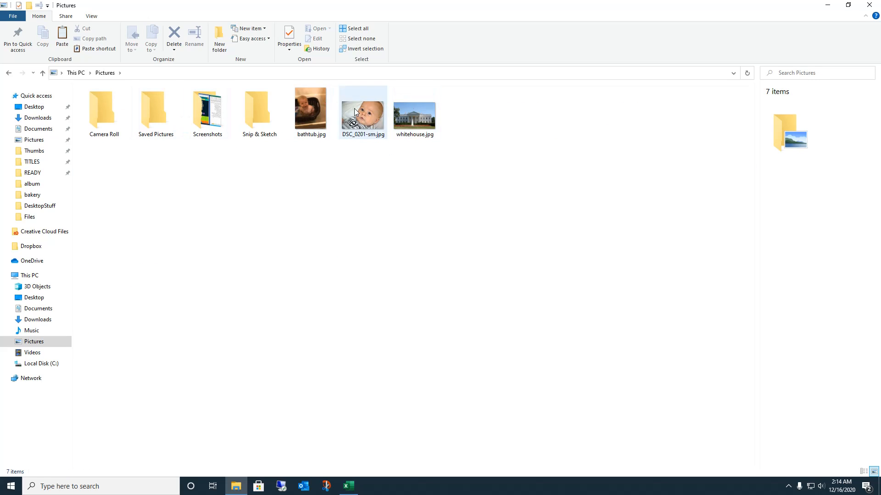
mouse_move(316, 110)
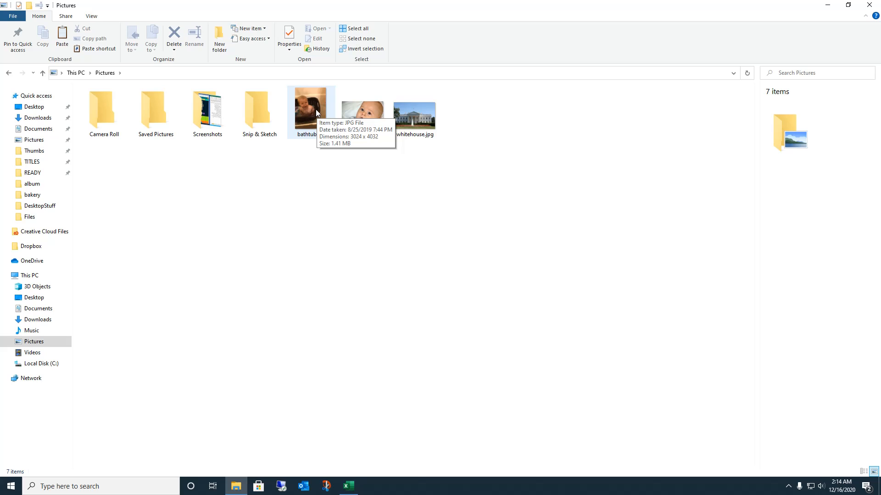
left_click_drag(315, 109, 156, 125)
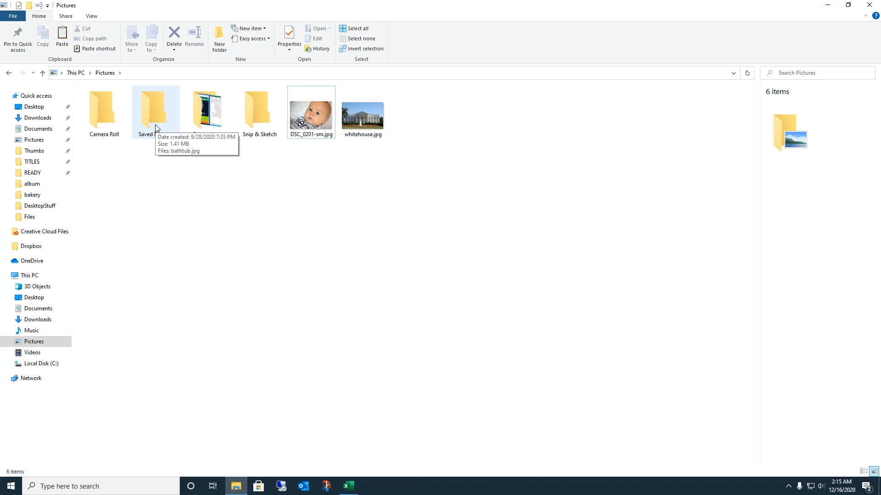
left_click(321, 109)
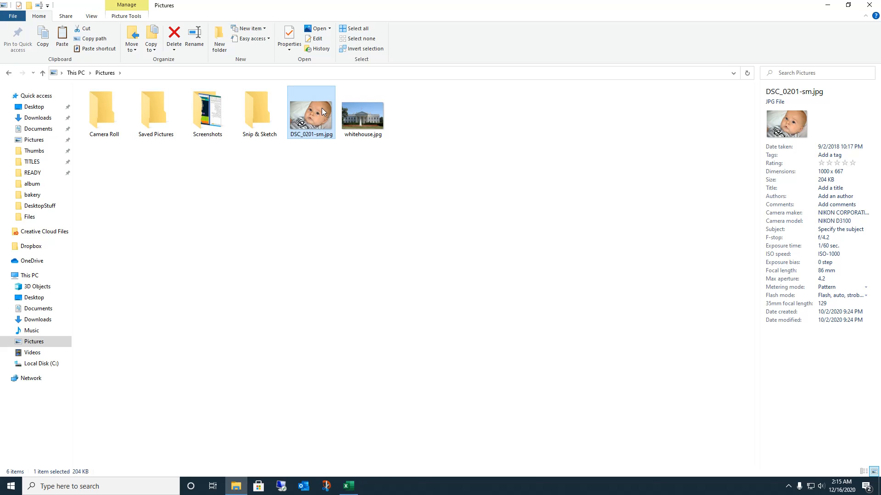
left_click_drag(321, 109, 159, 122)
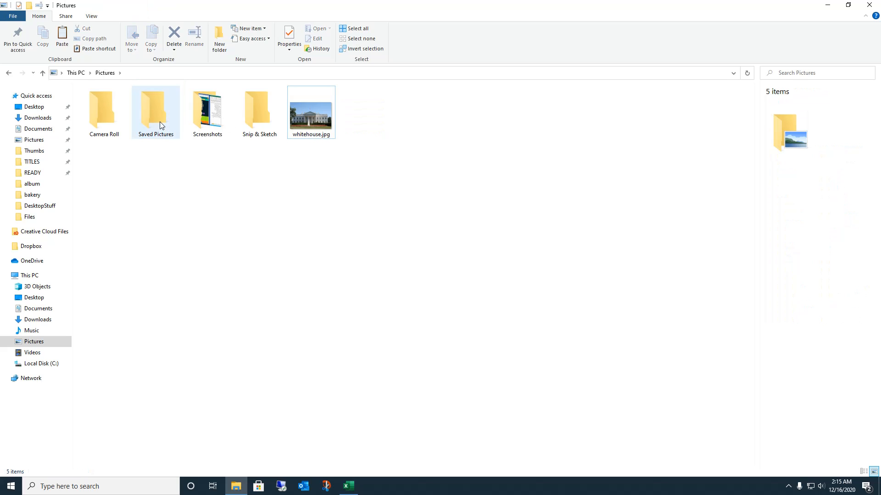
Step: Check the moved images in the Saved Pictures folder and return to Pictures
left_click(157, 119)
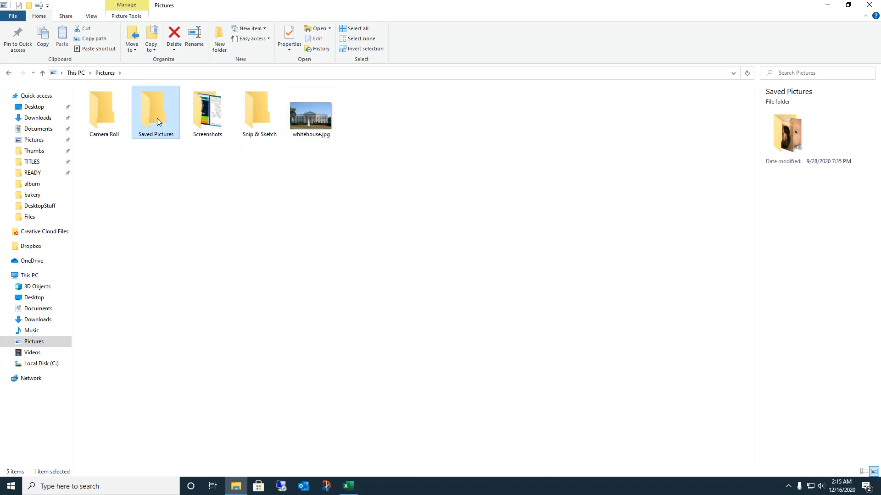
double_click(158, 119)
left_click(157, 118)
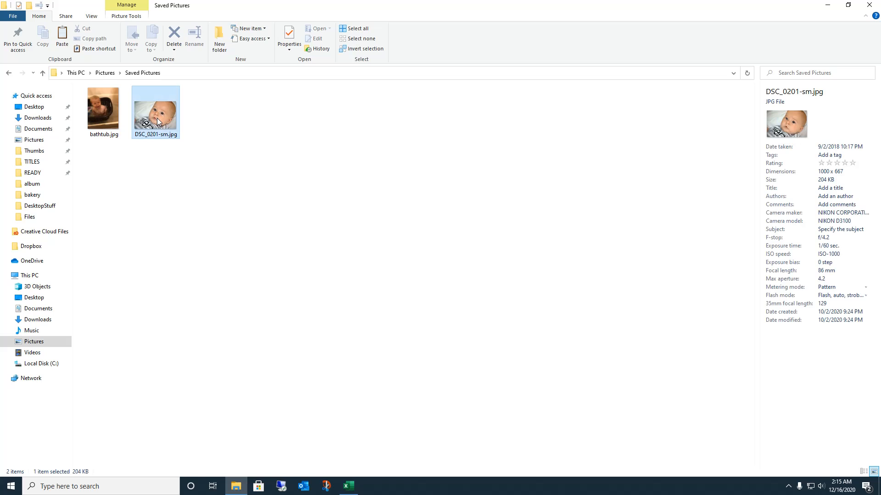
left_click(105, 73)
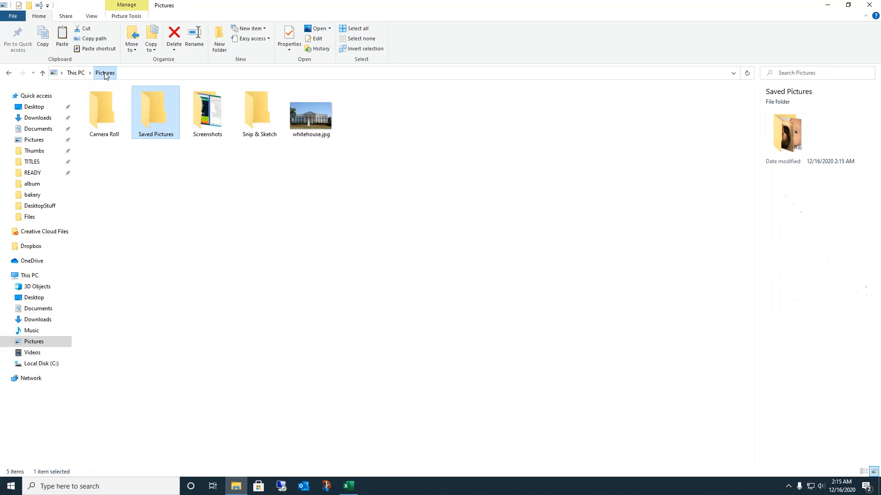
Step: Copy DSC_0201-sm.jpg from Saved Pictures and paste it into the Pictures folder
double_click(176, 107)
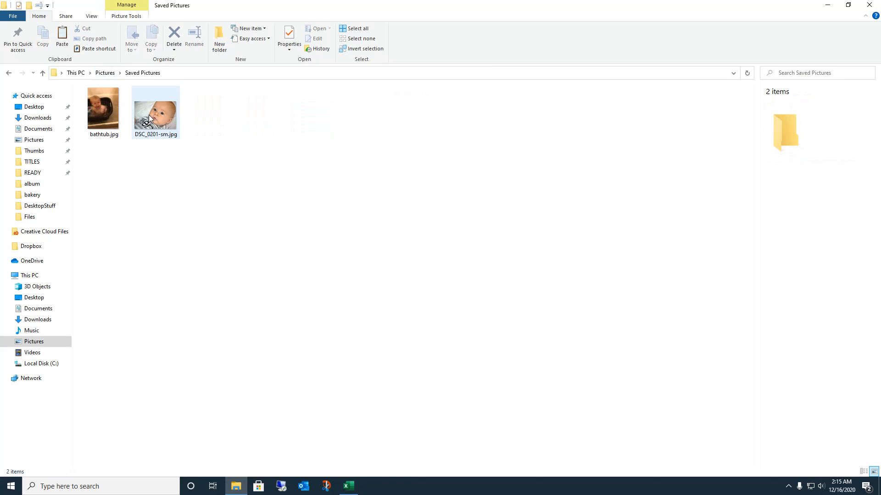
left_click(148, 116)
right_click(149, 116)
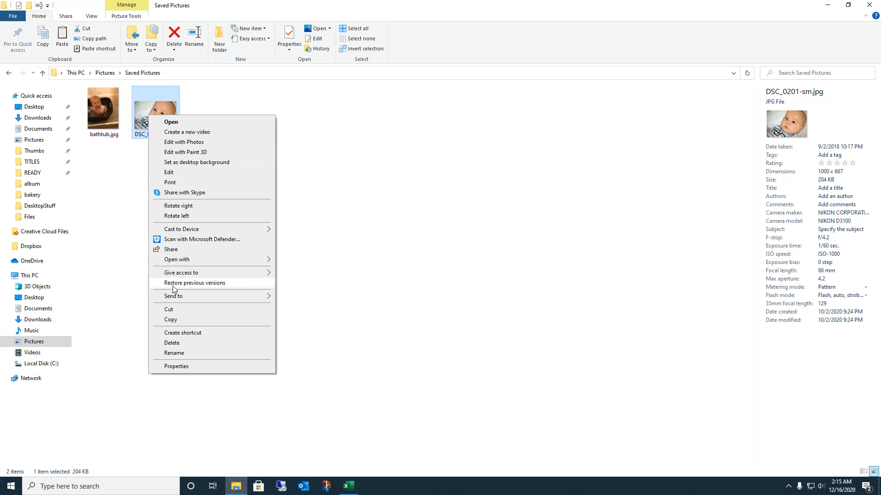
left_click(179, 320)
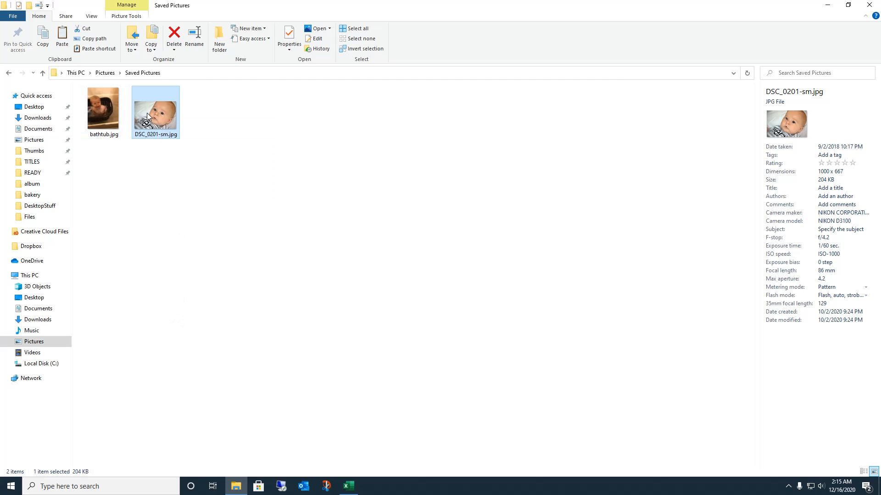
left_click(106, 73)
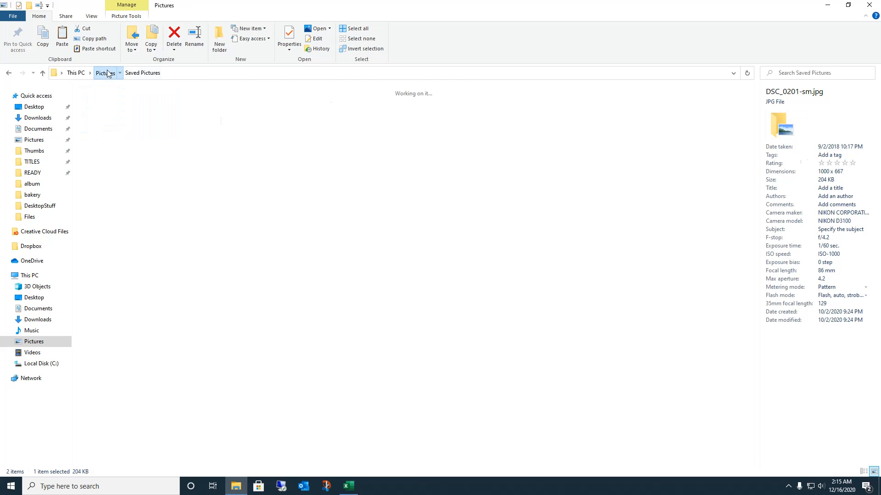
right_click(255, 175)
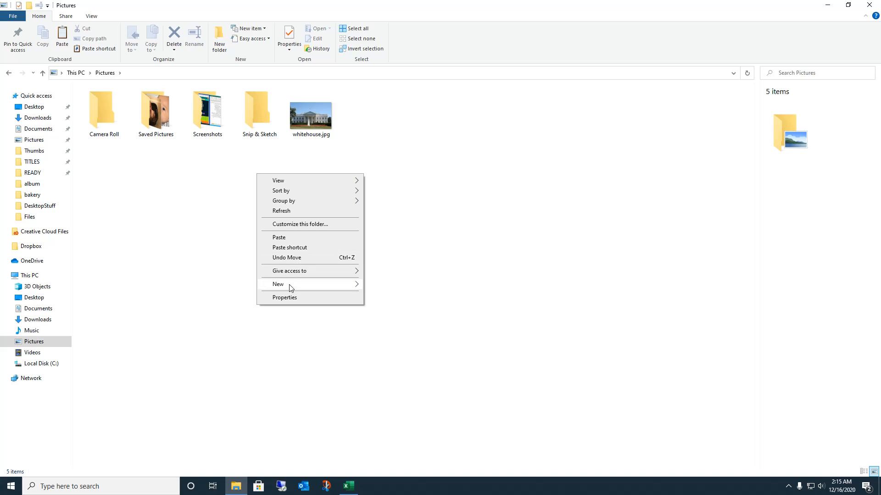
left_click(278, 237)
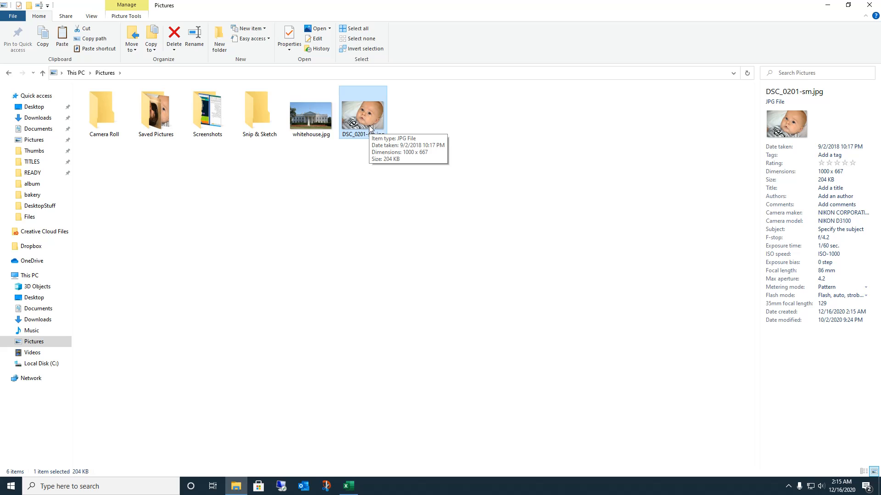
Step: Copy DSC_0201-sm.jpg from Pictures into Saved Pictures, replacing the file of the same name in the destination
left_click_drag(366, 111, 163, 129)
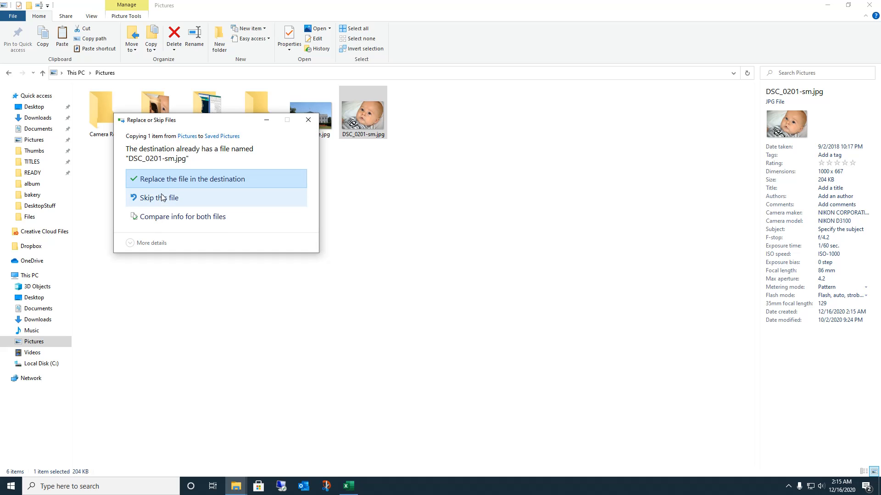
left_click(156, 179)
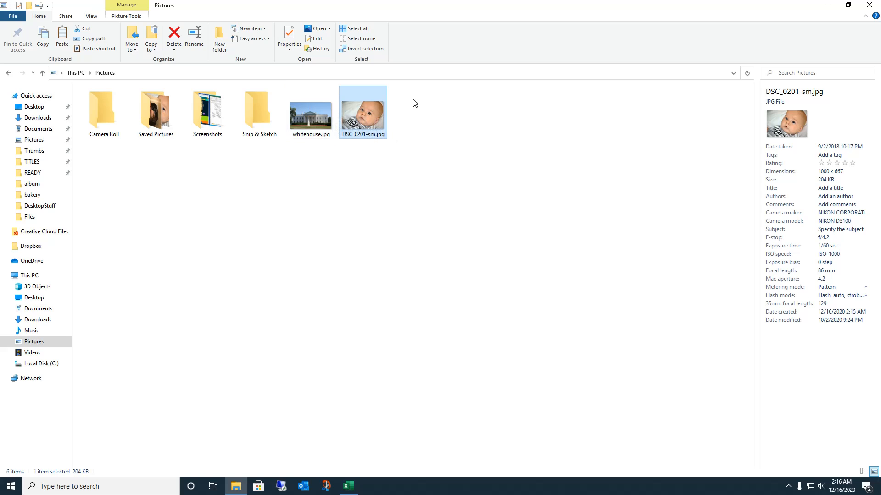
Step: Switch the search location from Pictures to This PC and search it for "cupcake"
left_click(807, 72)
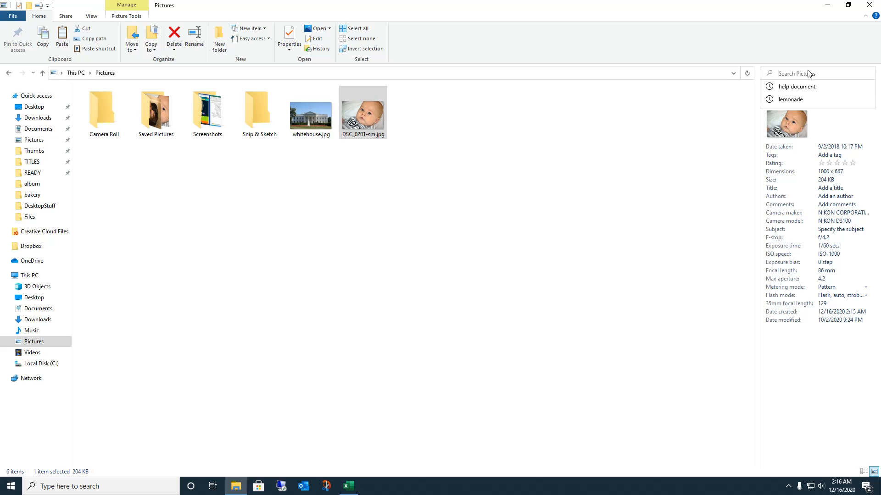
type("cupcake")
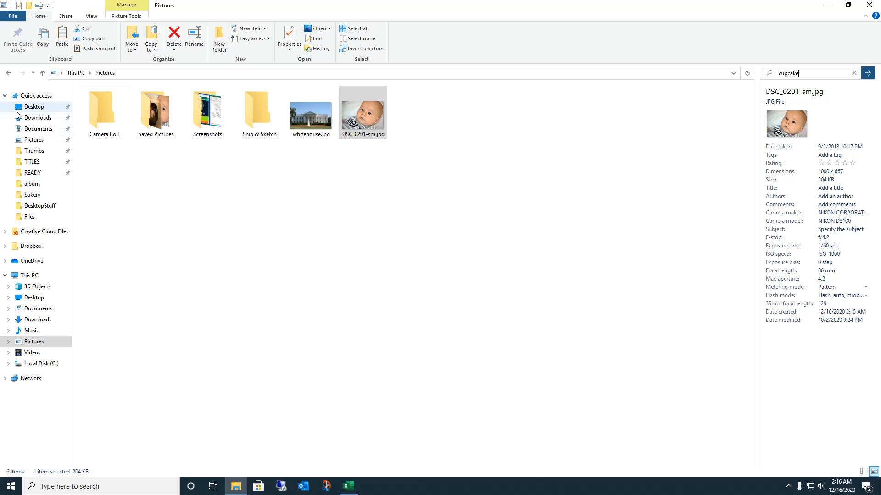
left_click(26, 277)
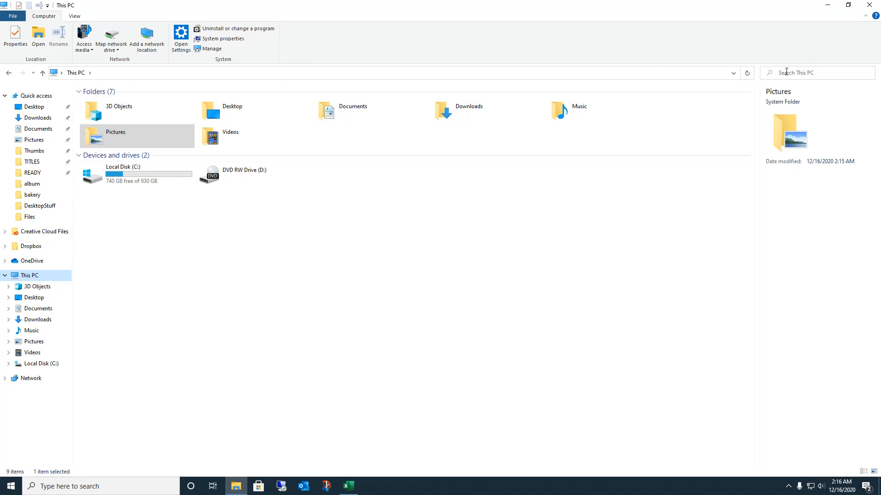
left_click(786, 72)
type("cup")
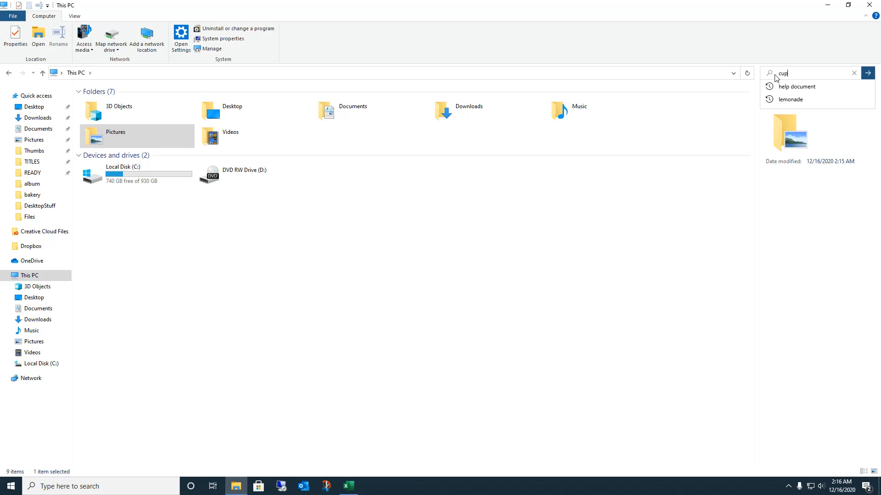
type("cake")
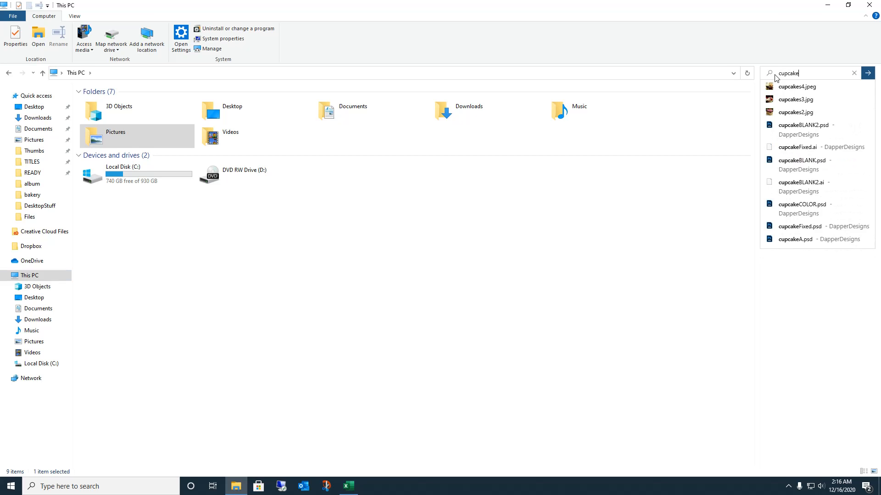
key("Return")
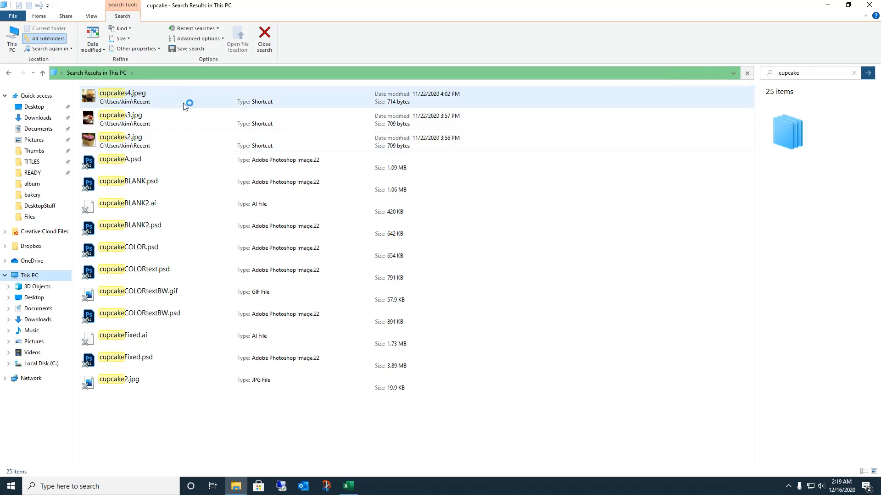
Step: Open the cupcakes3.jpg shortcut from the search results in Paint, without making it the default app, and close the image
double_click(112, 120)
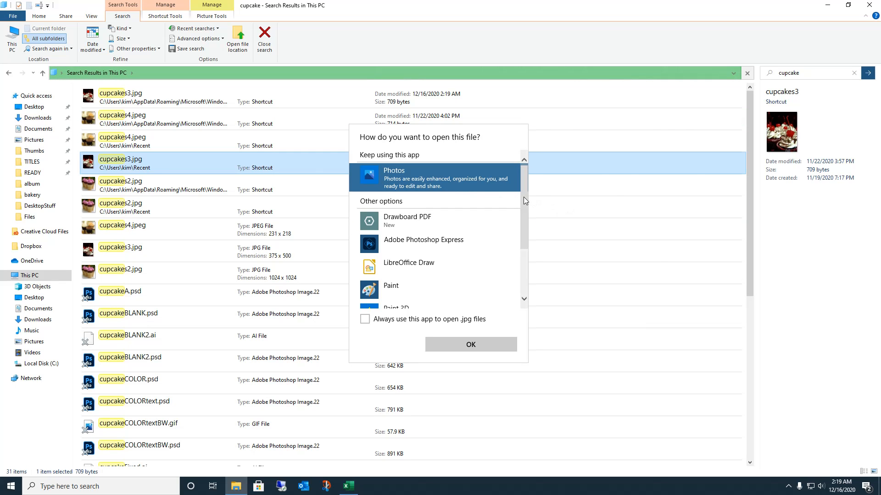
left_click_drag(524, 196, 528, 229)
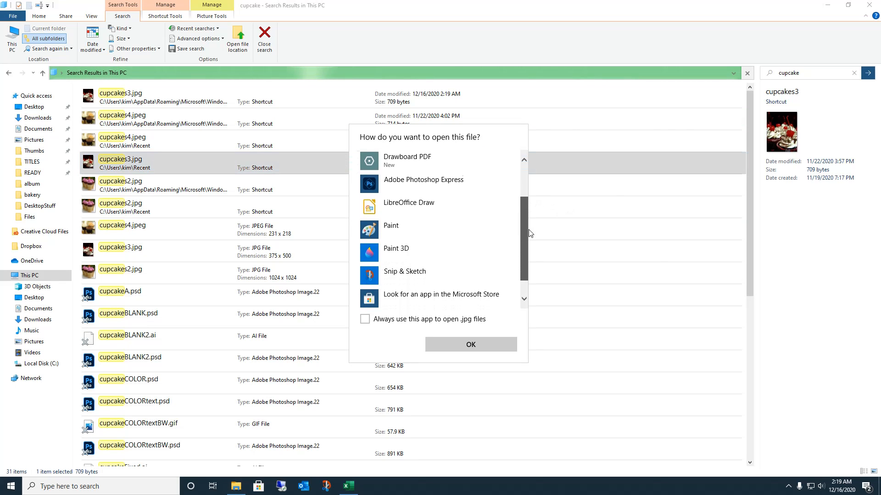
left_click(432, 232)
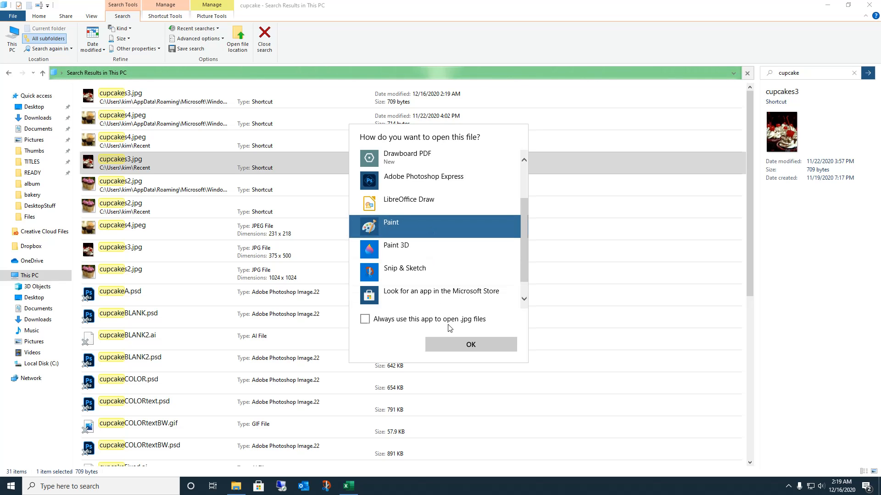
left_click(455, 348)
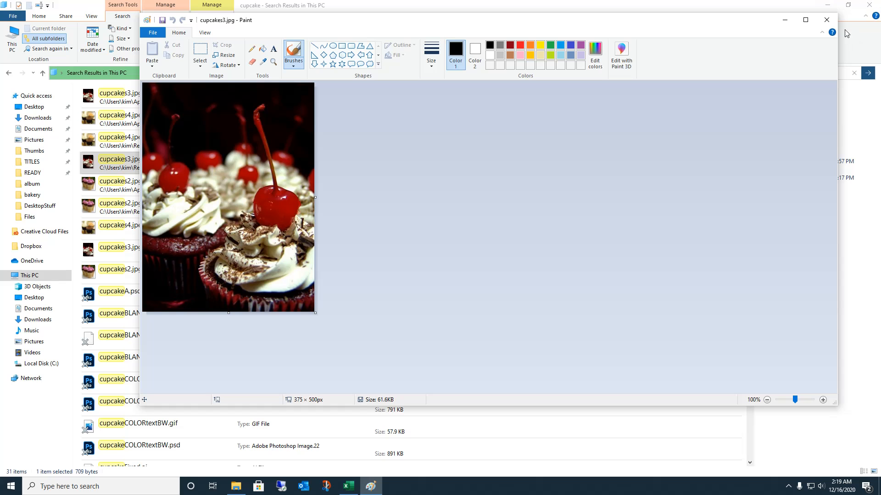
left_click(826, 20)
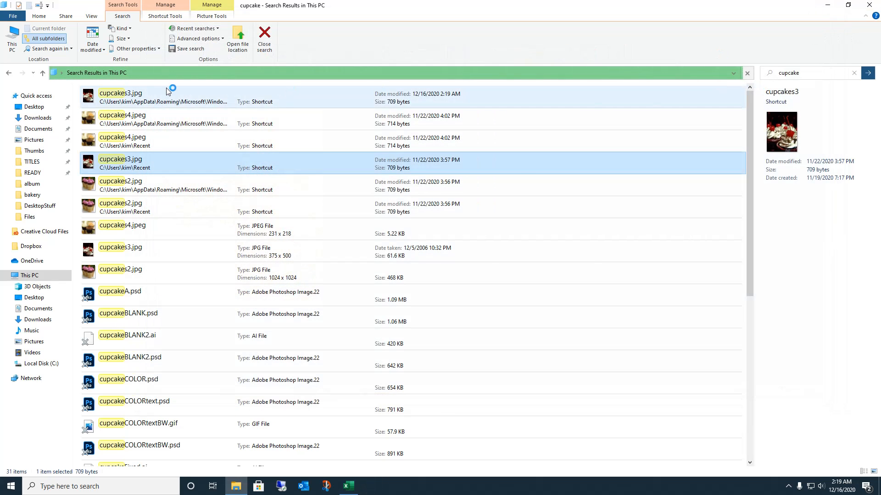
Step: Examine the file commands available for cupcakes2.jpg, including the Open with, Give access to and Send to options
right_click(138, 273)
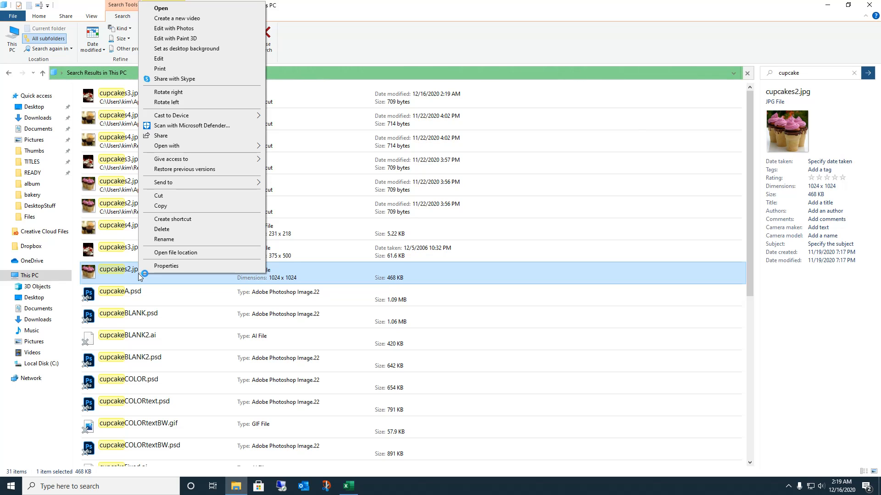
left_click(224, 80)
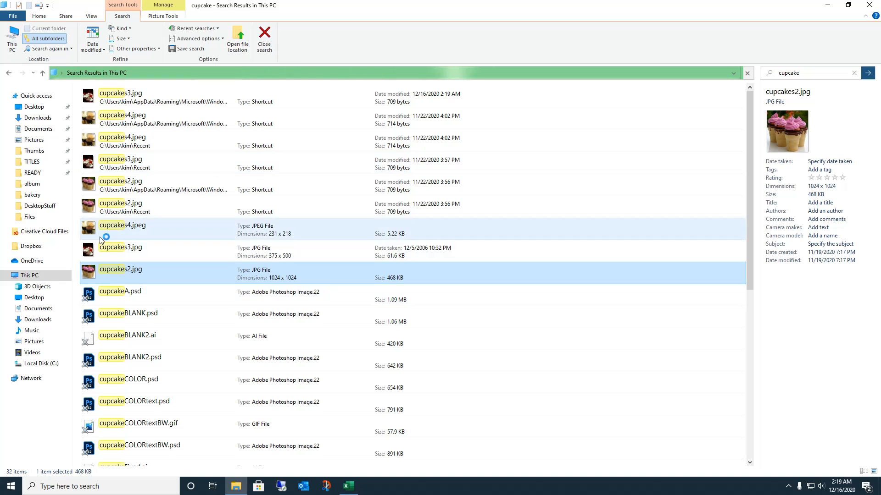
right_click(105, 274)
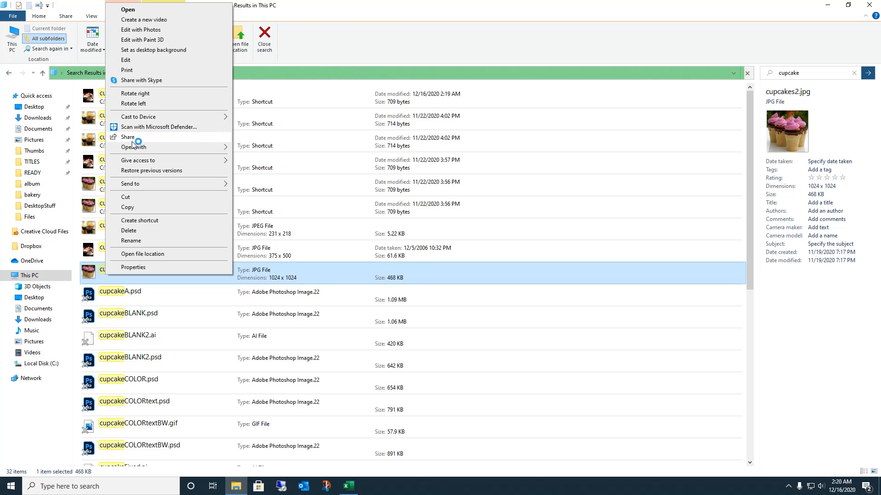
mouse_move(143, 149)
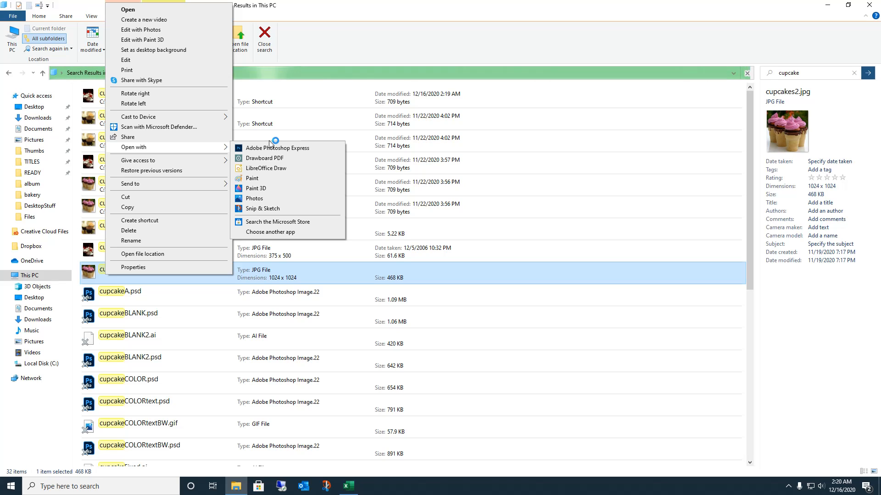
mouse_move(207, 163)
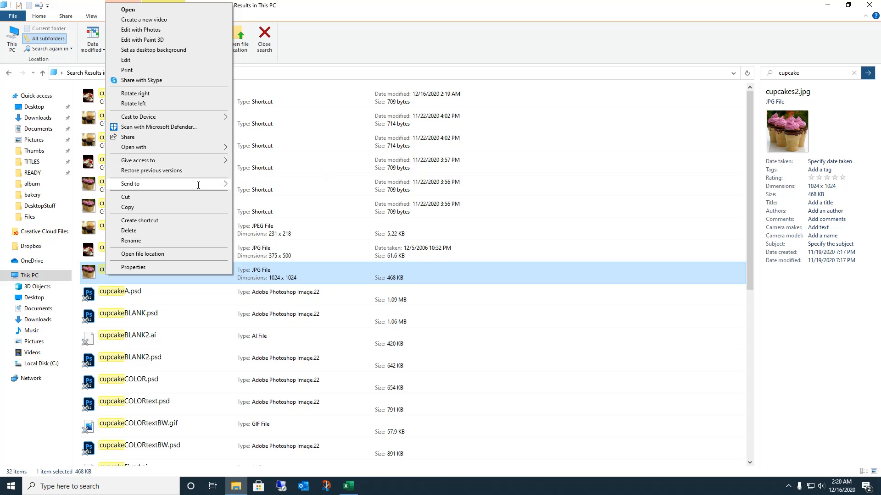
mouse_move(198, 185)
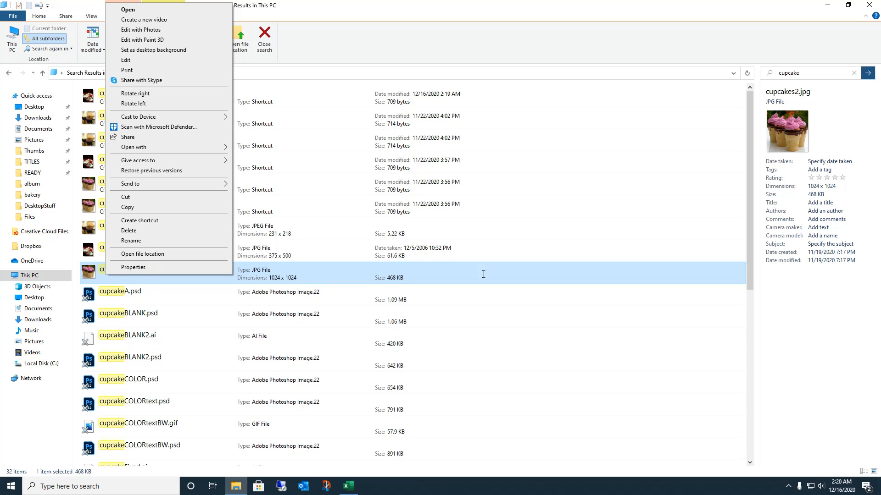
left_click(581, 47)
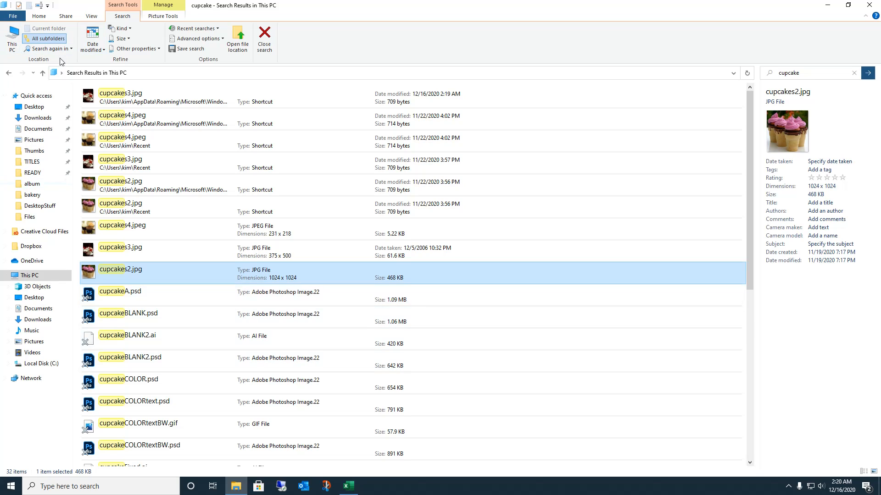
Step: Open the first cupcakes3.jpg search result with Photos, view the image and close it
right_click(133, 94)
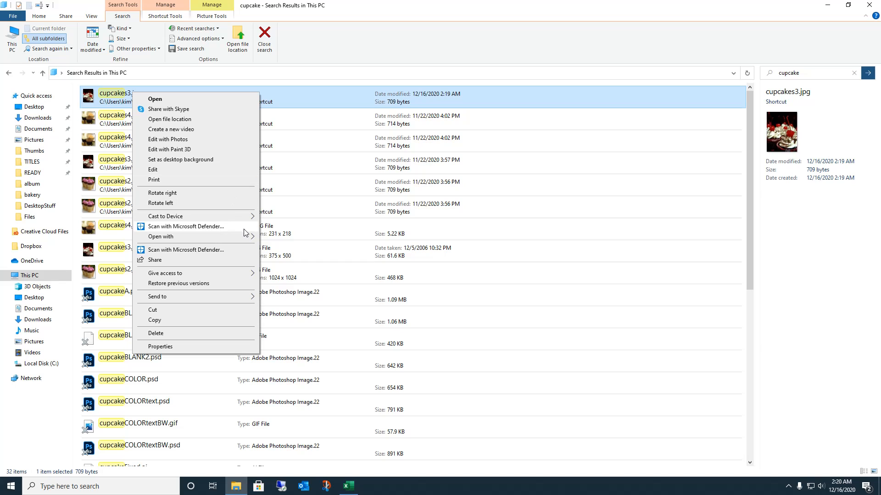
mouse_move(248, 236)
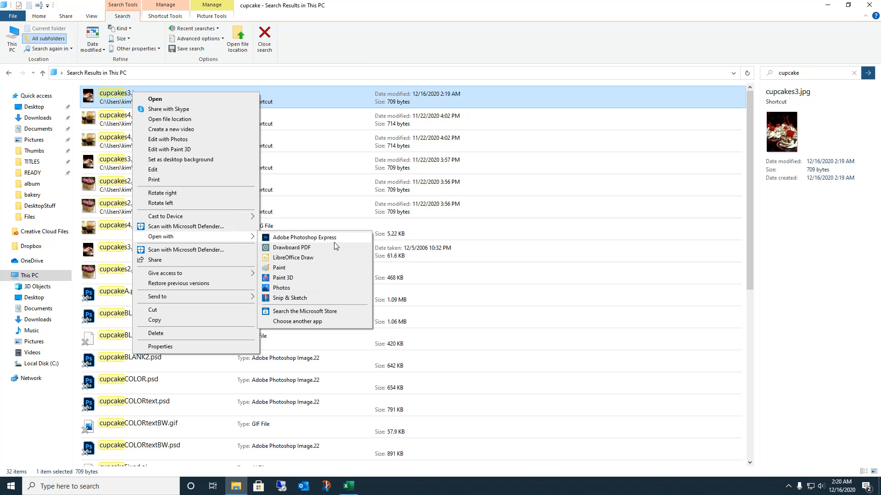
left_click(282, 288)
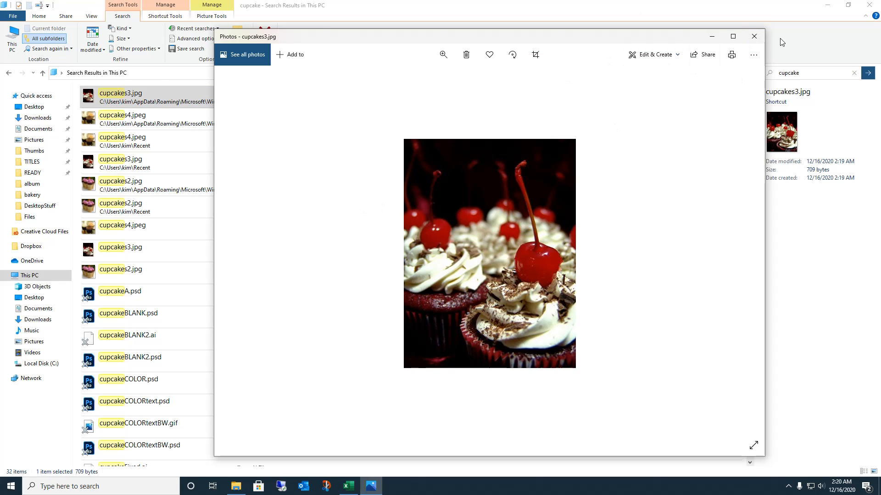
left_click(753, 36)
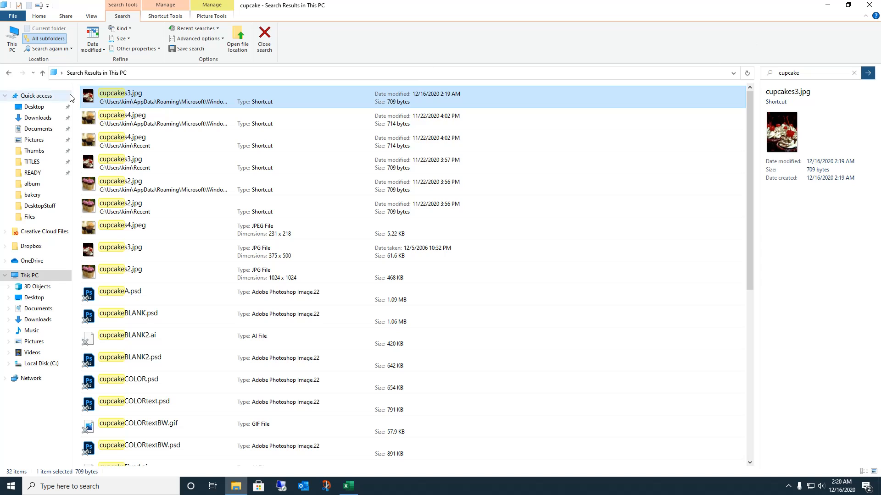
Step: Set the first cupcakes4.jpeg search result as the desktop background and minimize the window to view the desktop
right_click(127, 121)
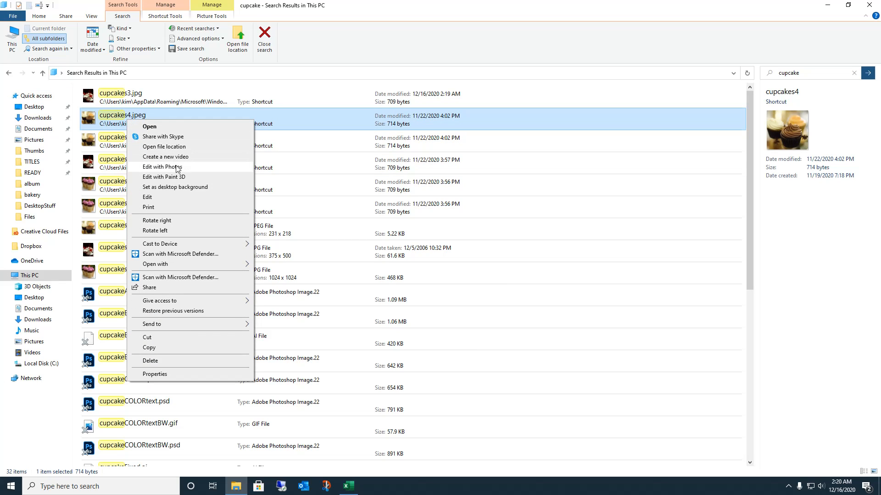
left_click(181, 188)
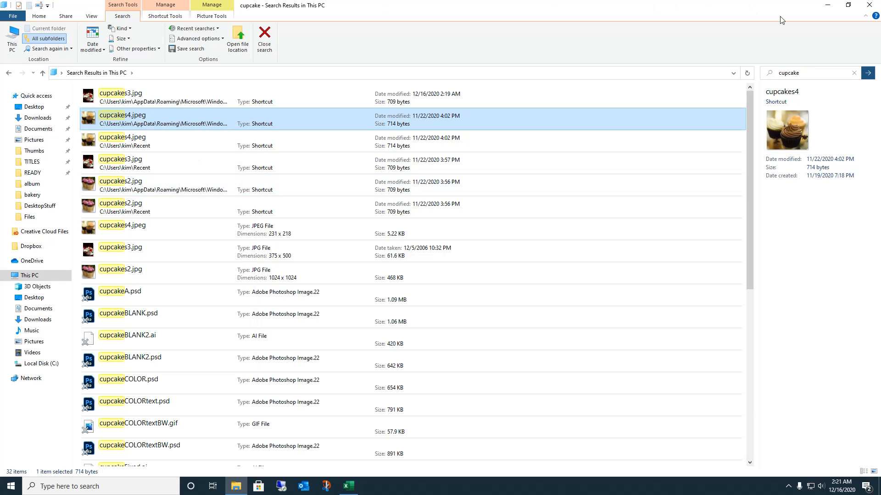
left_click(827, 9)
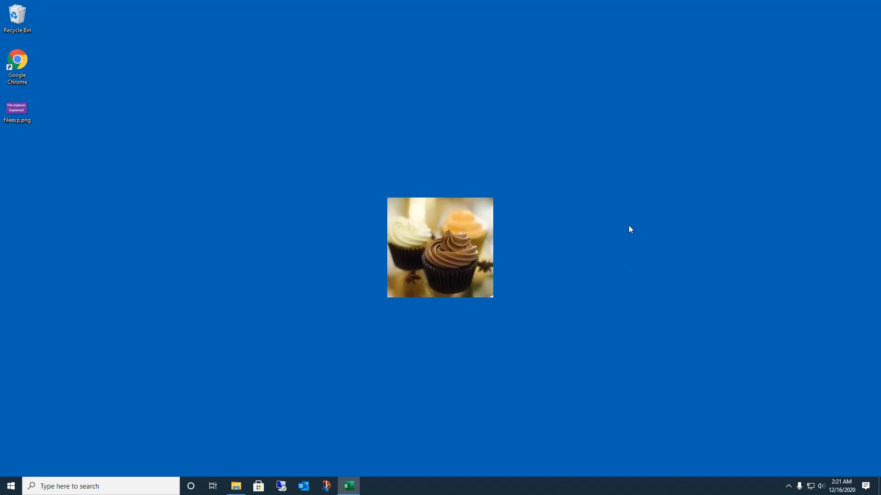